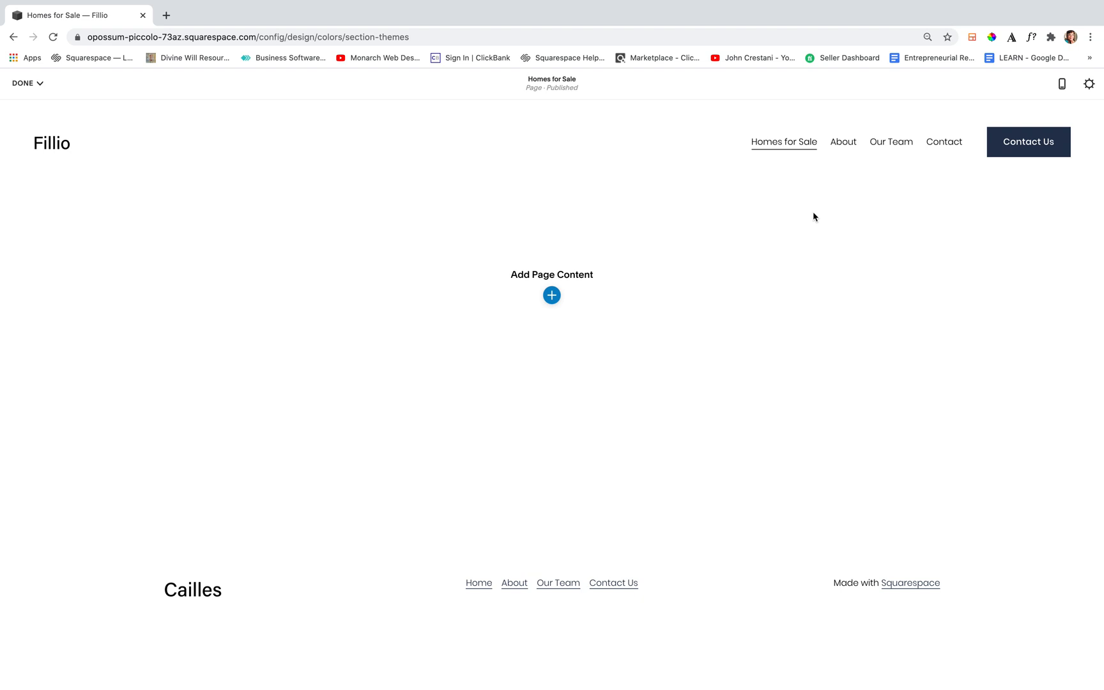
Add a Gallery section with the reel slideshow layout to the empty Homes for Sale page
left_click(552, 297)
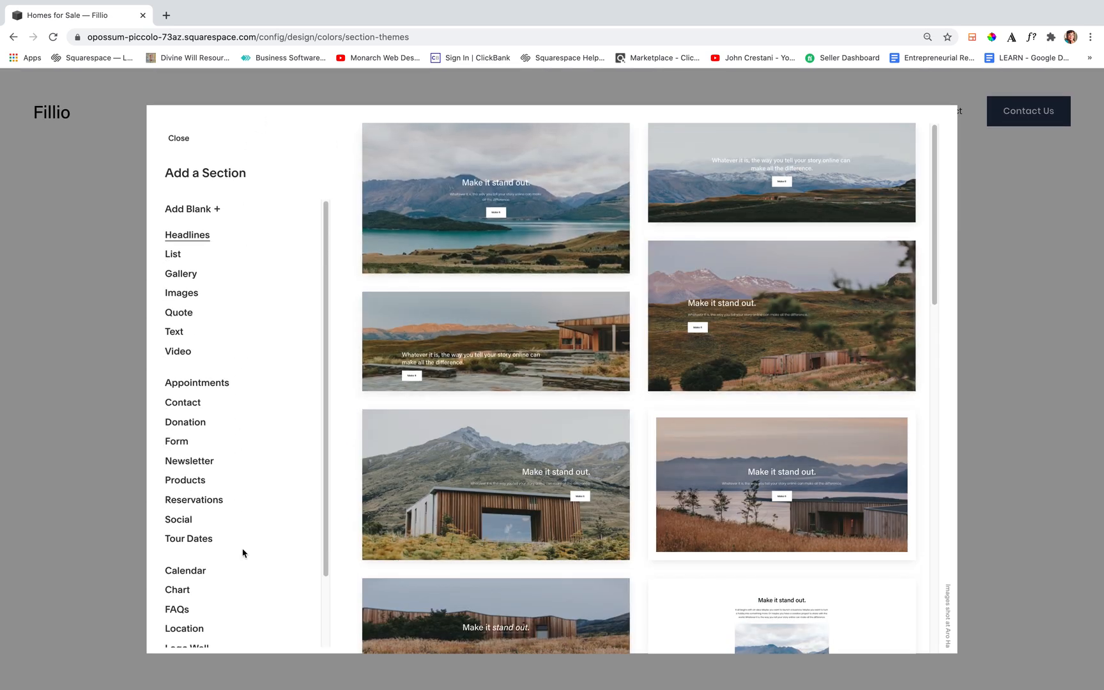
left_click(182, 274)
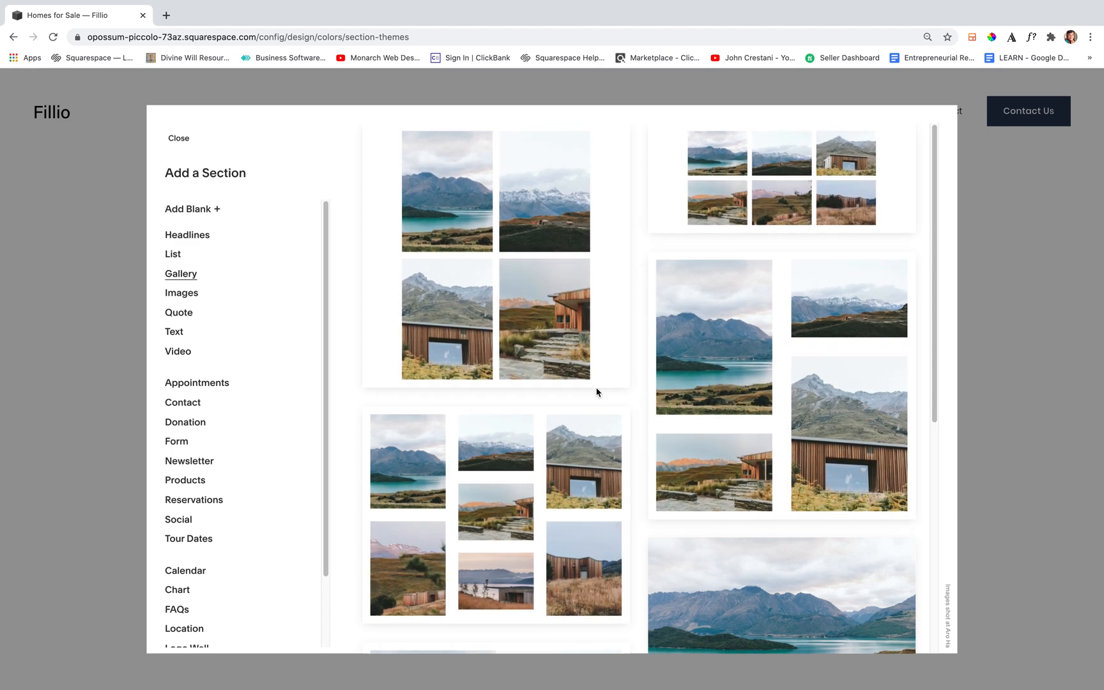
scroll(597, 392, "down", 6)
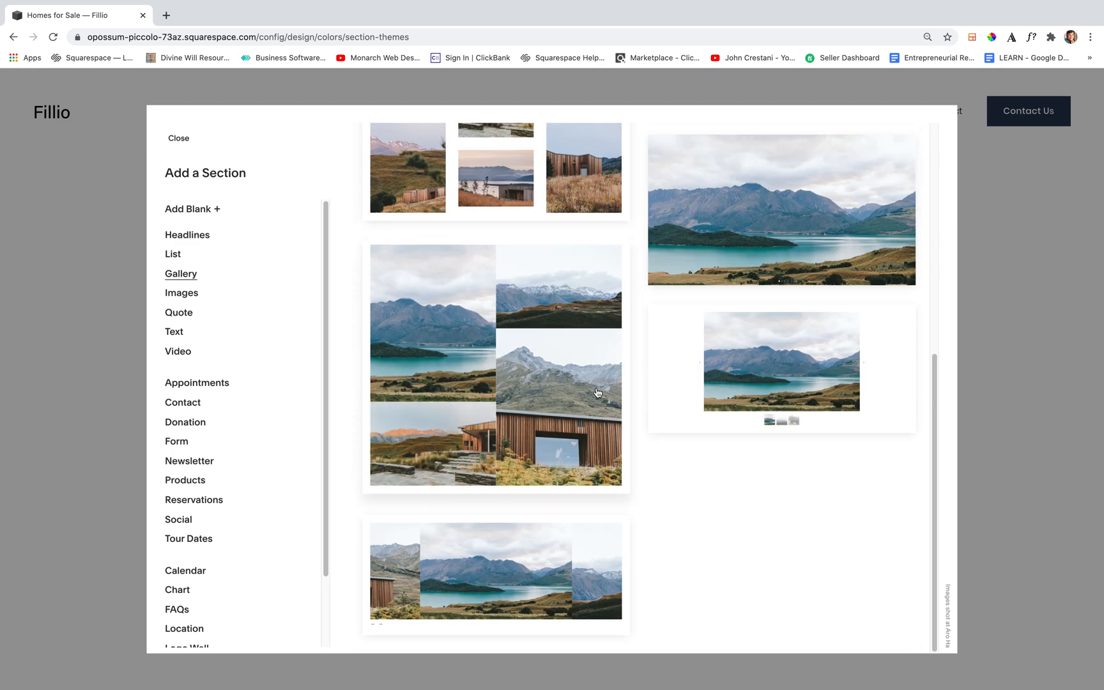
left_click(530, 534)
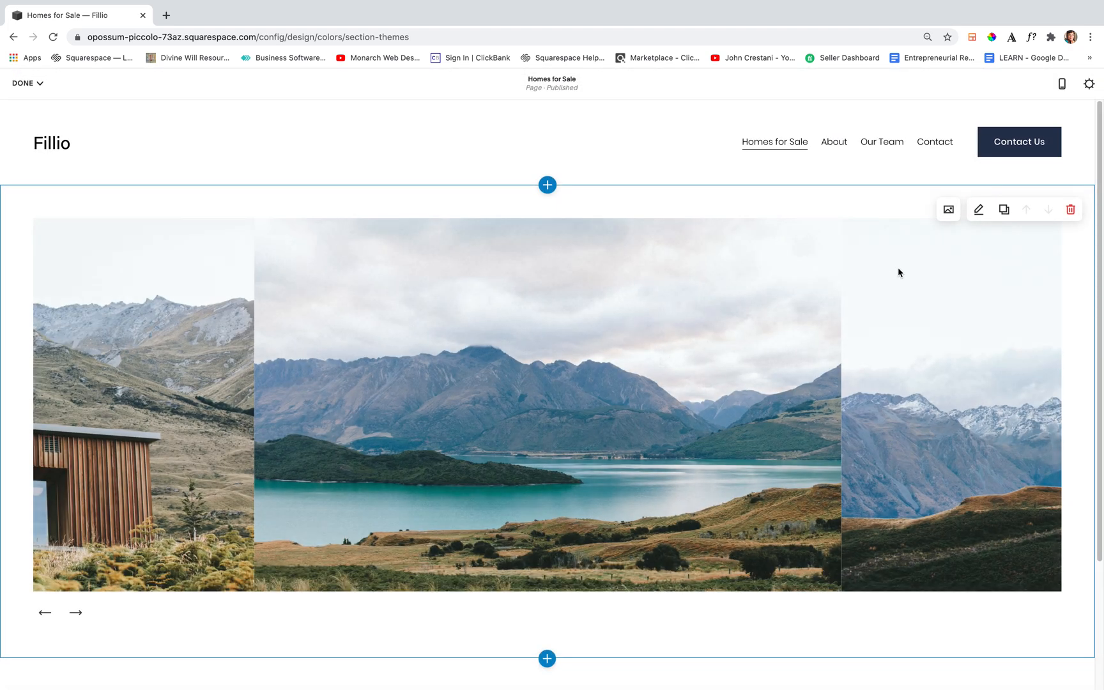
Duplicate the gallery section and move the copy above the original
left_click(1070, 211)
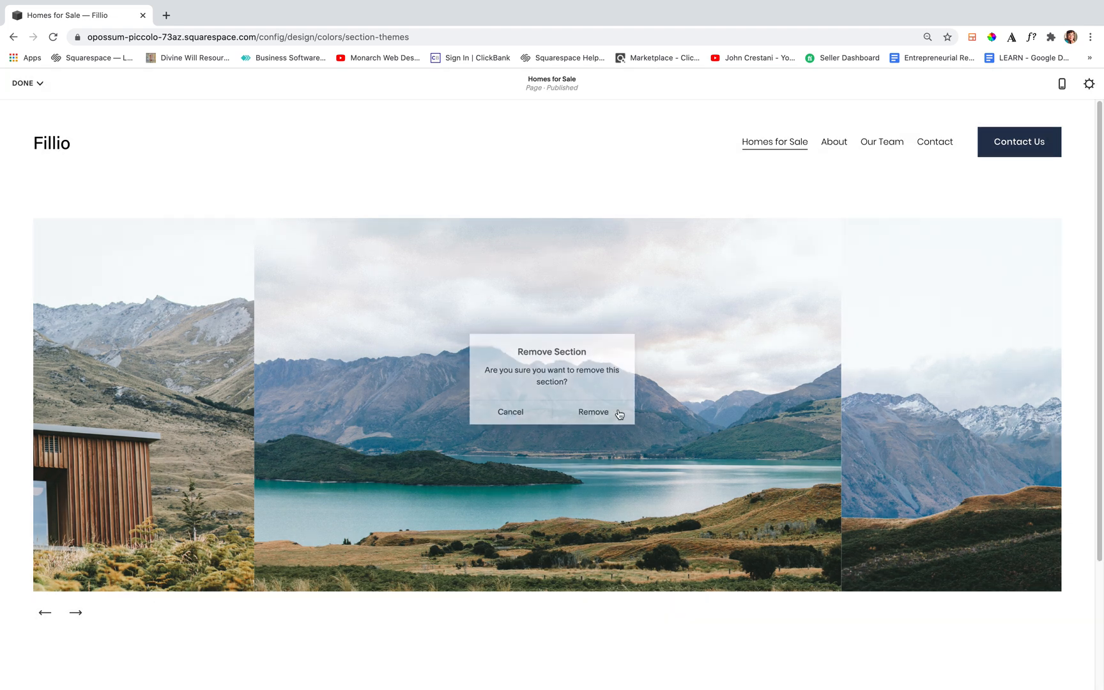
left_click(618, 413)
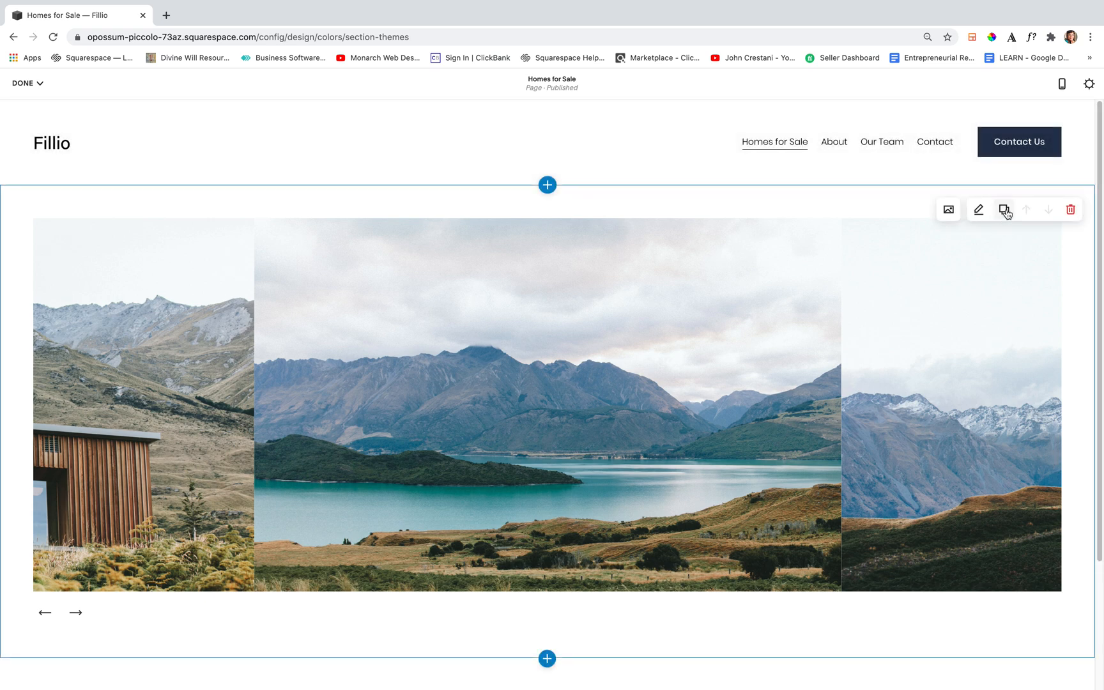
left_click(1004, 211)
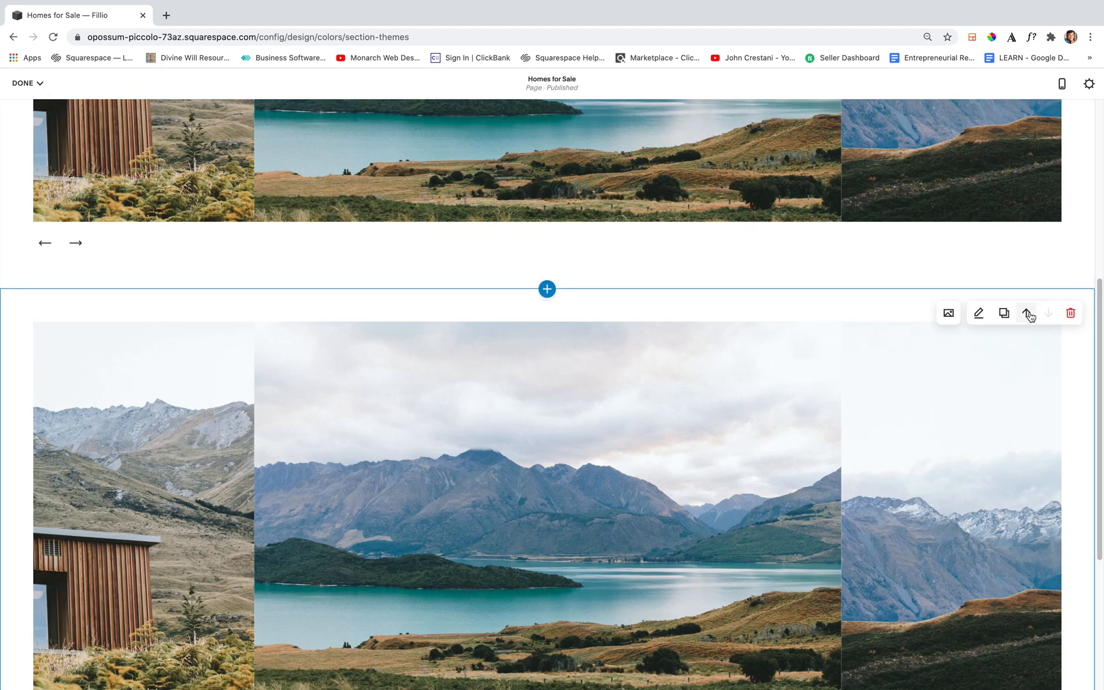
left_click(1028, 314)
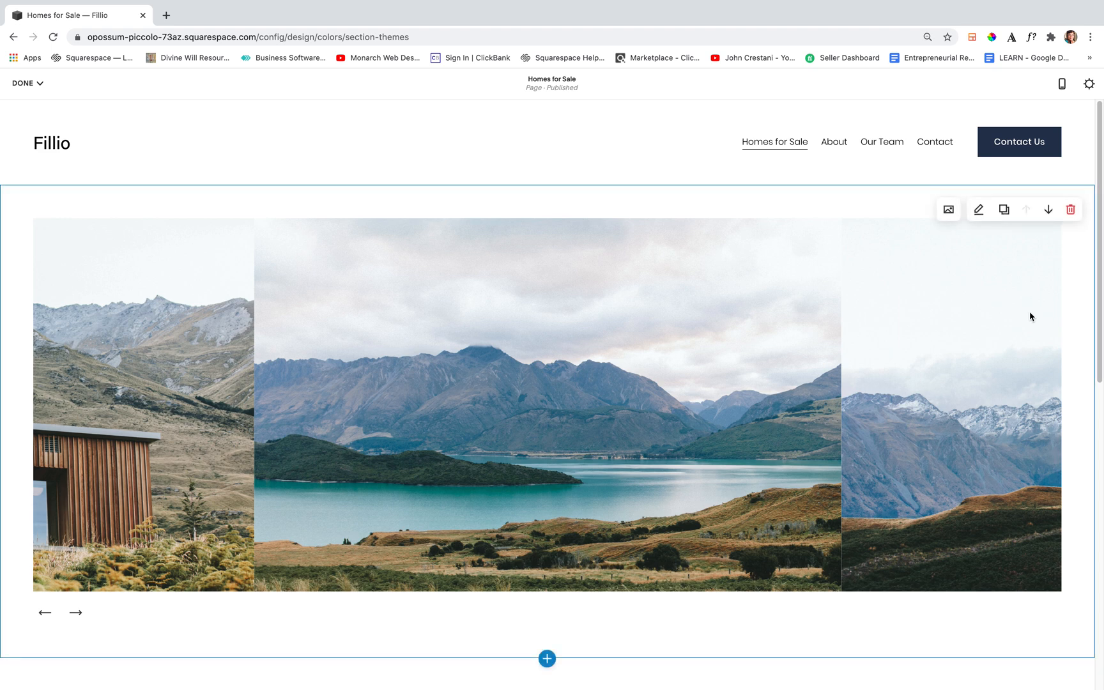
Edit the upper gallery and try the Slideshow: Full, Slideshow: Simple and Grid: Masonry types before returning to Slideshow: Reel
left_click(977, 211)
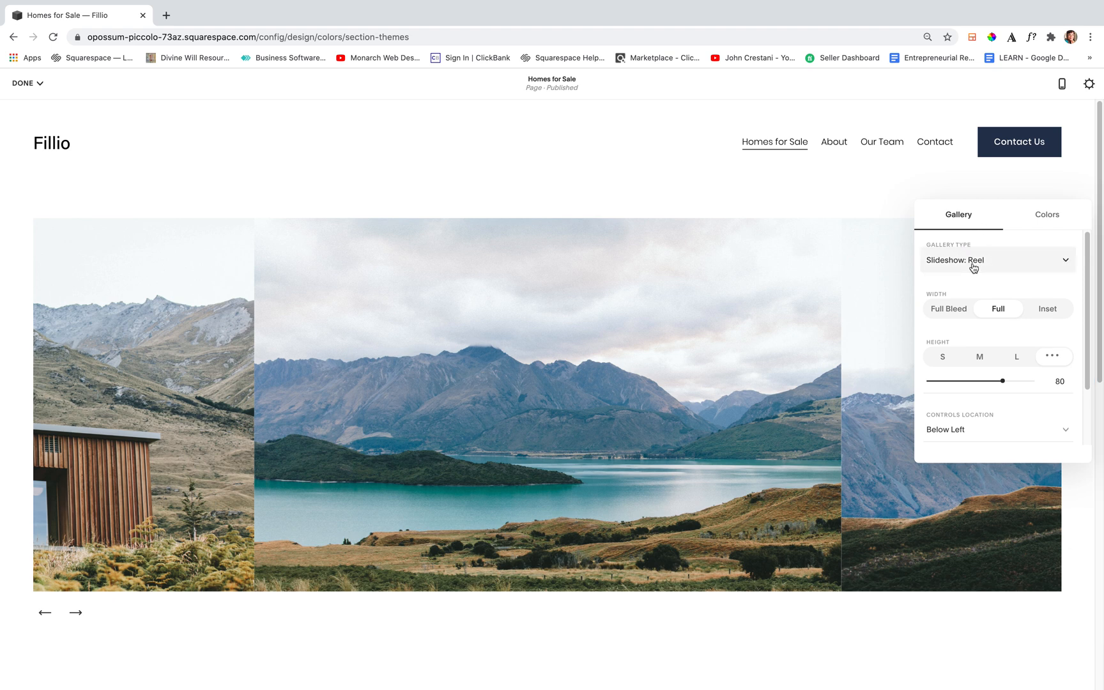
left_click(970, 261)
left_click(968, 237)
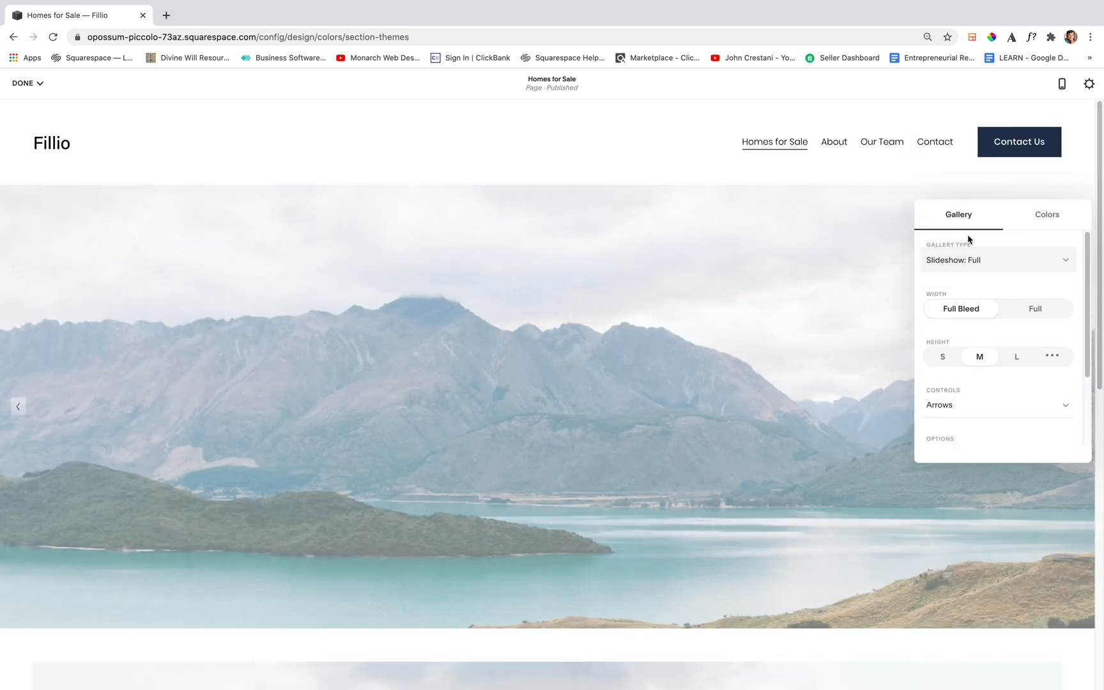
left_click(972, 262)
left_click(971, 236)
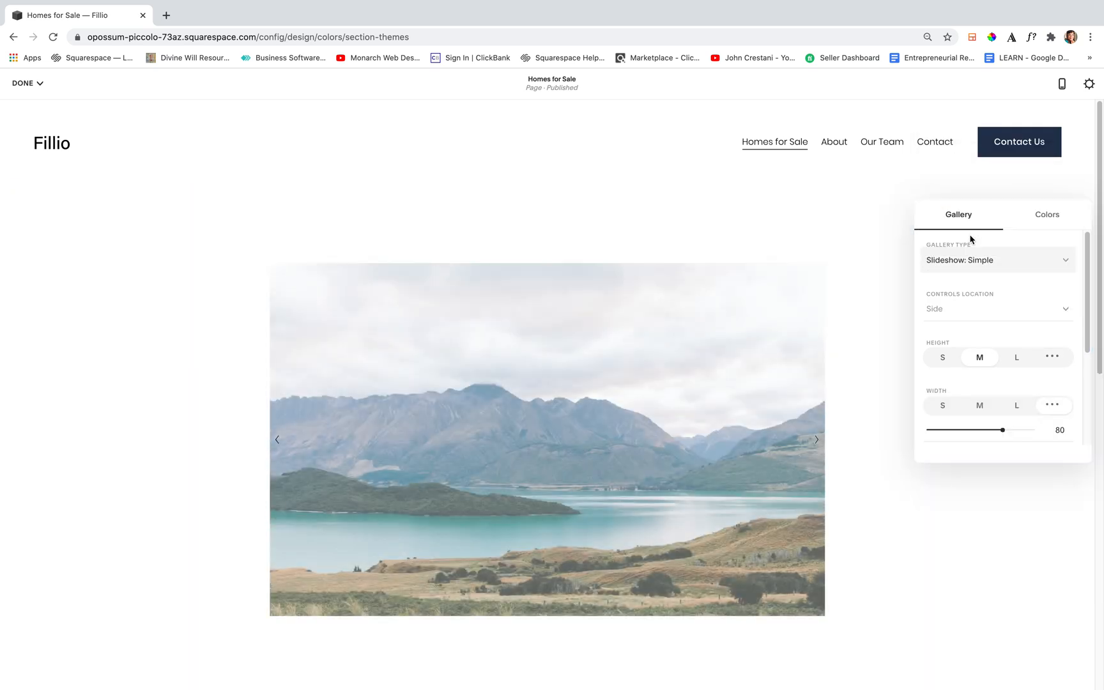
left_click(971, 266)
left_click(968, 240)
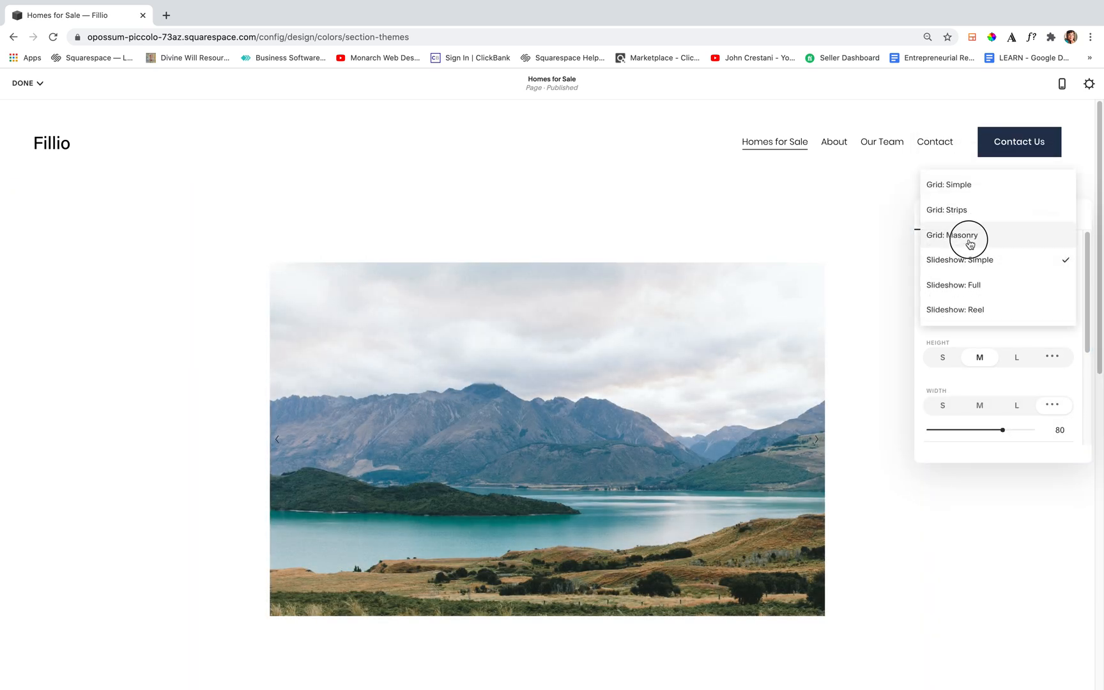
left_click(967, 225)
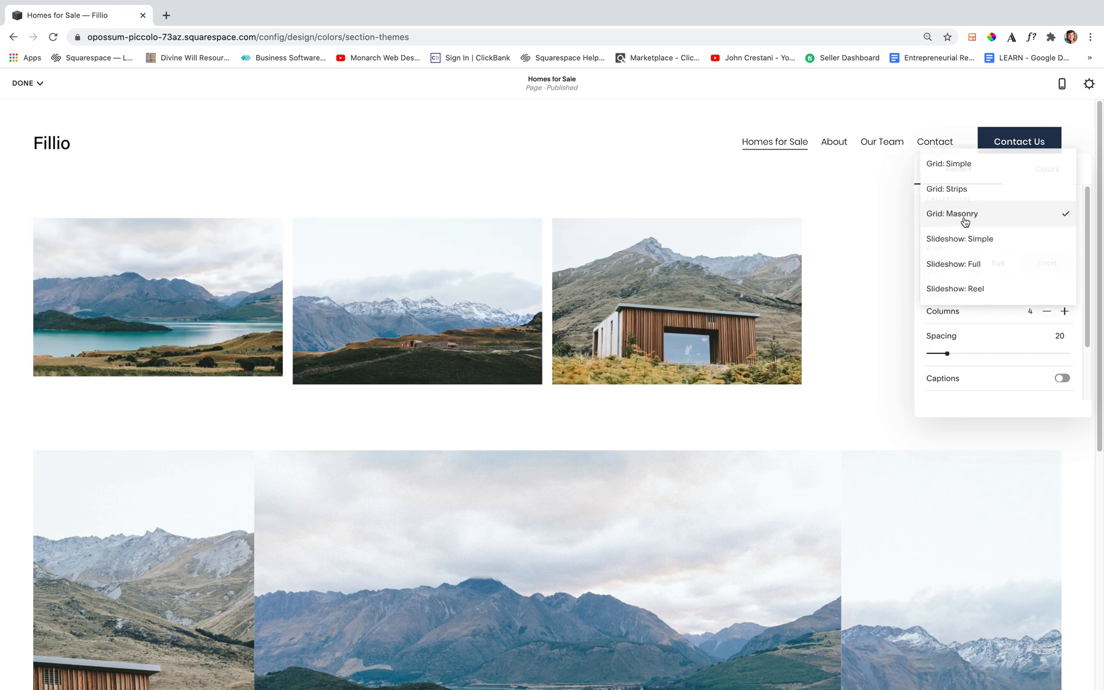
left_click(964, 285)
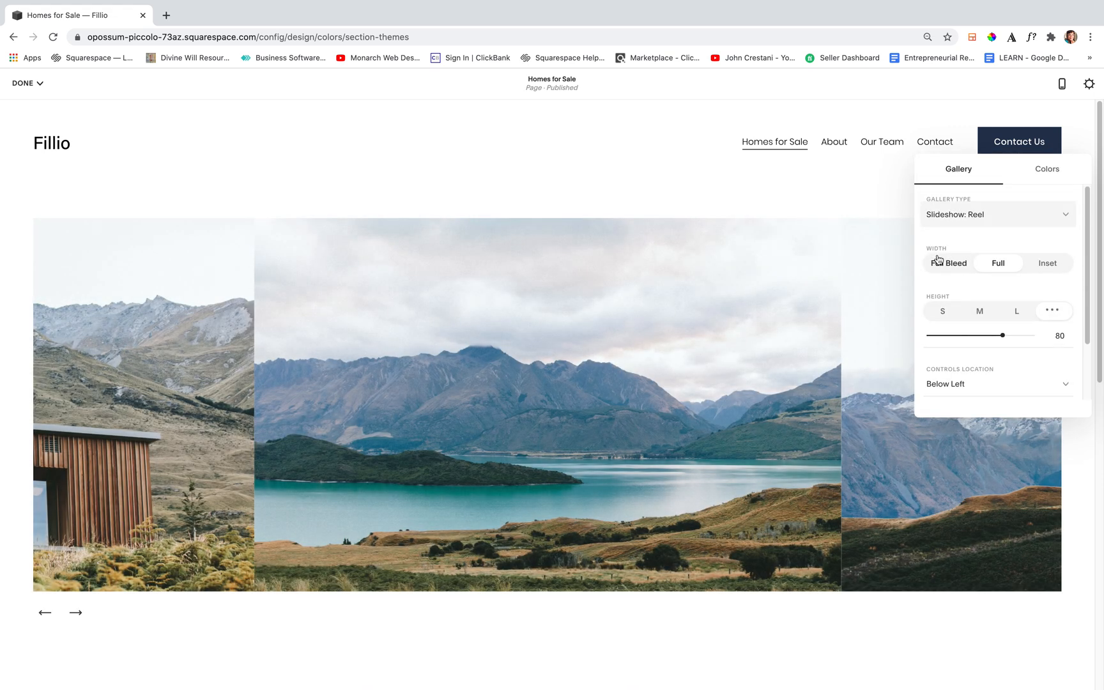
Compare the Full Bleed and Full widths on the upper gallery and set its width to Inset
left_click(943, 264)
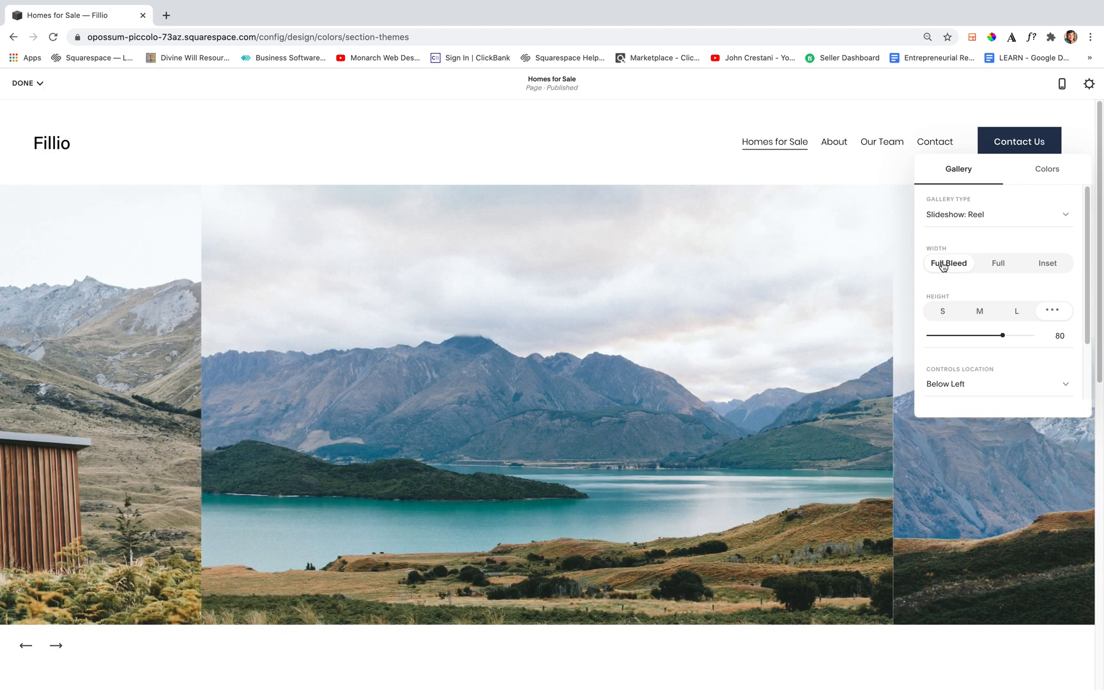
left_click(1008, 268)
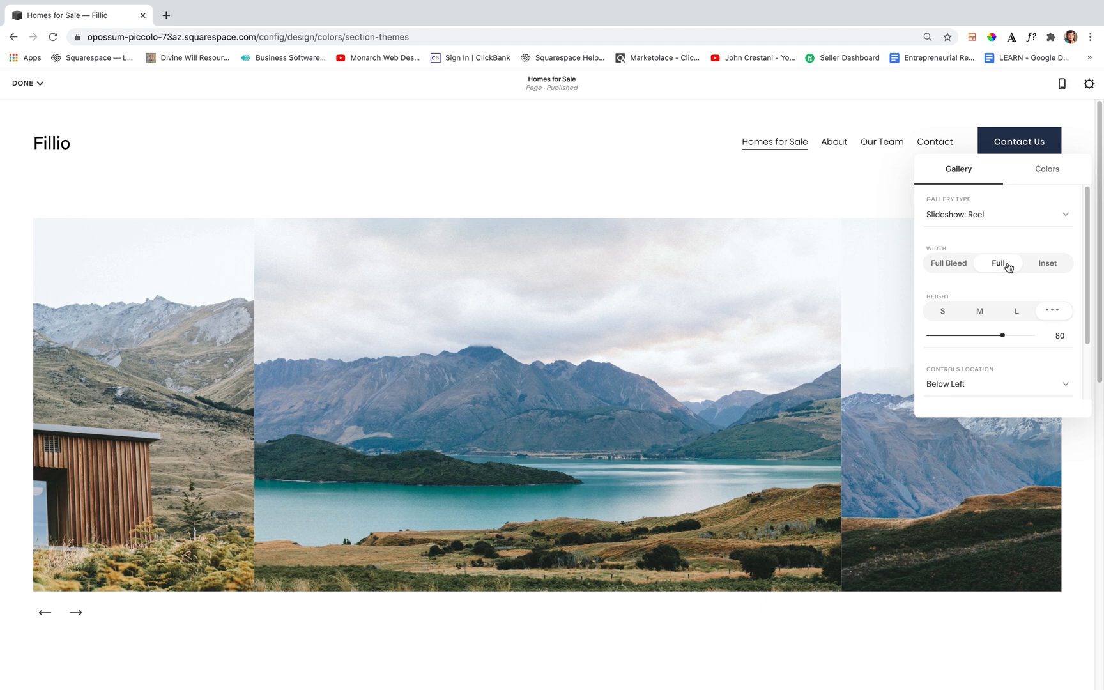
left_click(1045, 267)
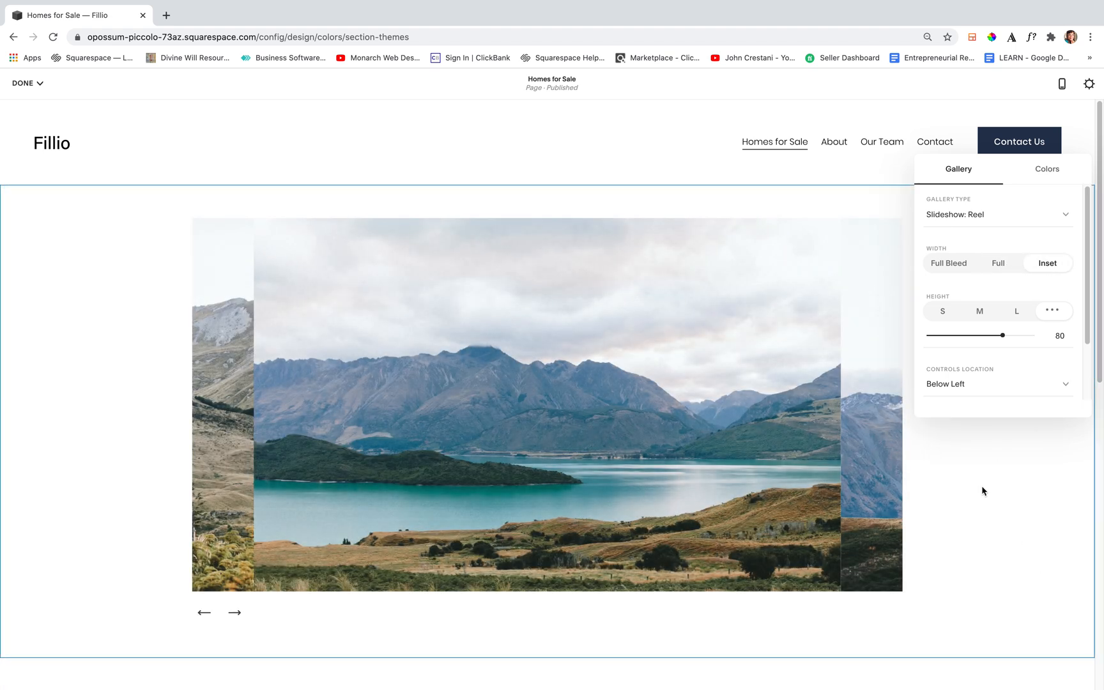
Compare the S, M and L heights on the upper gallery and set a custom height of 60
left_click(943, 312)
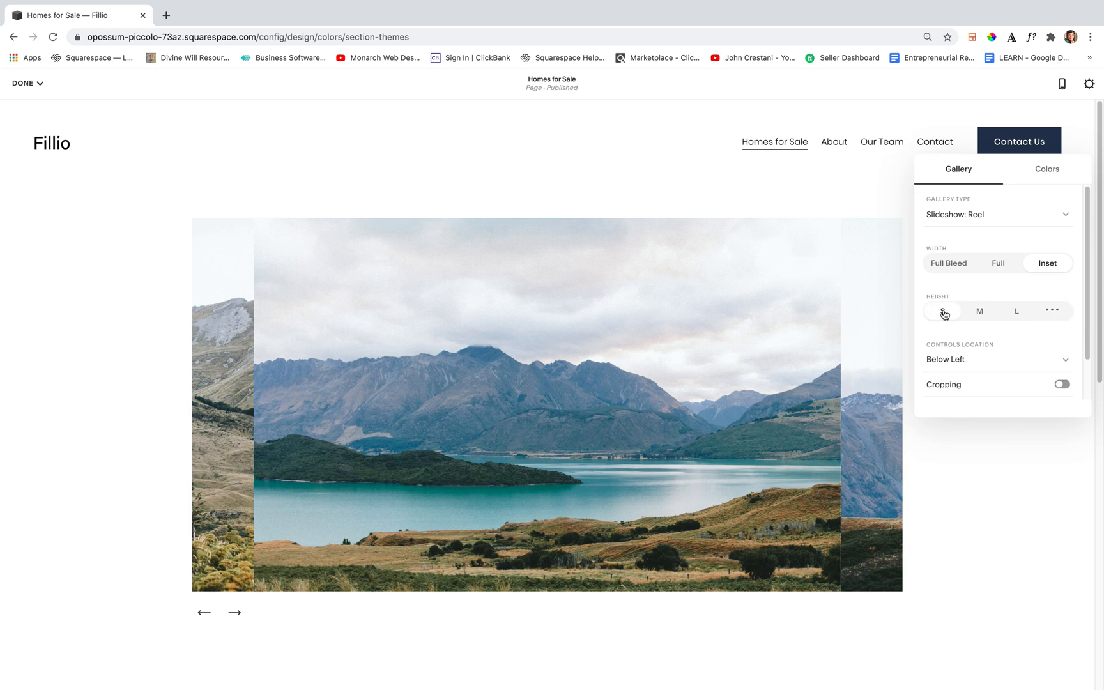
left_click(980, 311)
left_click(1014, 312)
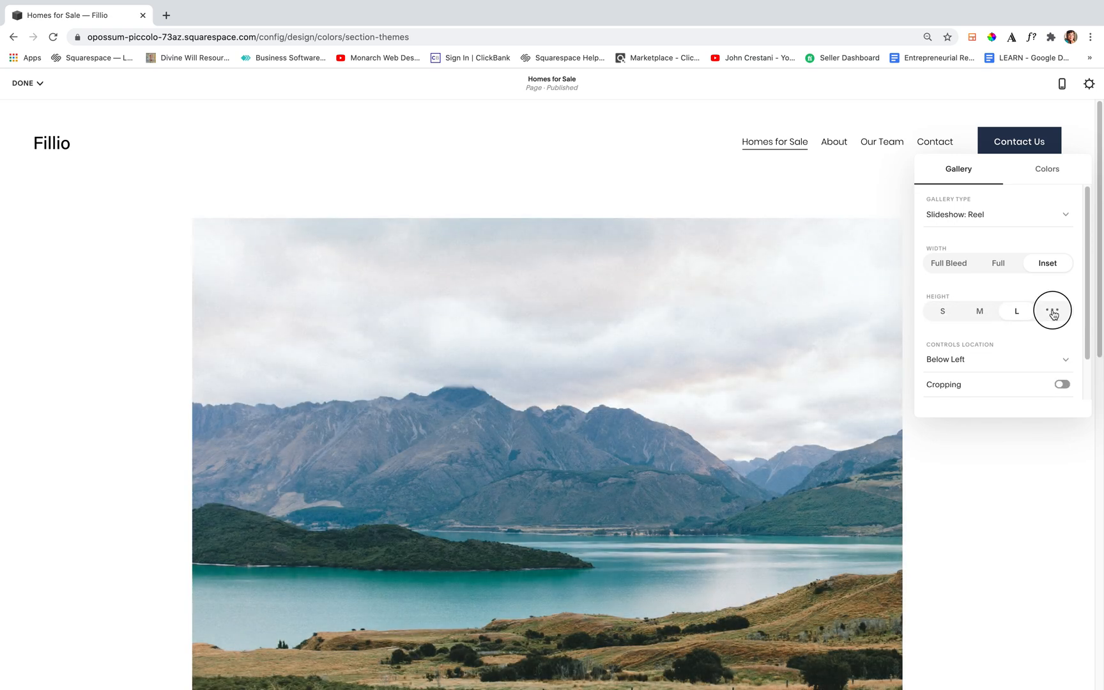
left_click(1052, 311)
left_click_drag(1033, 335, 973, 335)
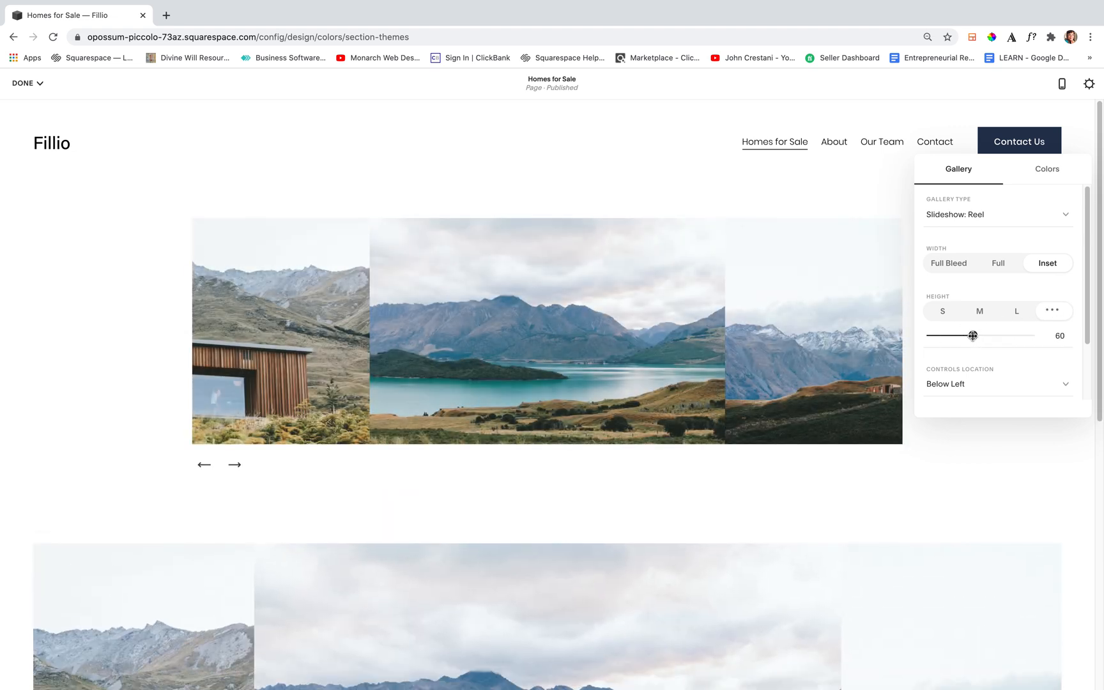
Advance the upper gallery's slideshow by two images to check its navigation arrows
scroll(986, 355, "down", 2)
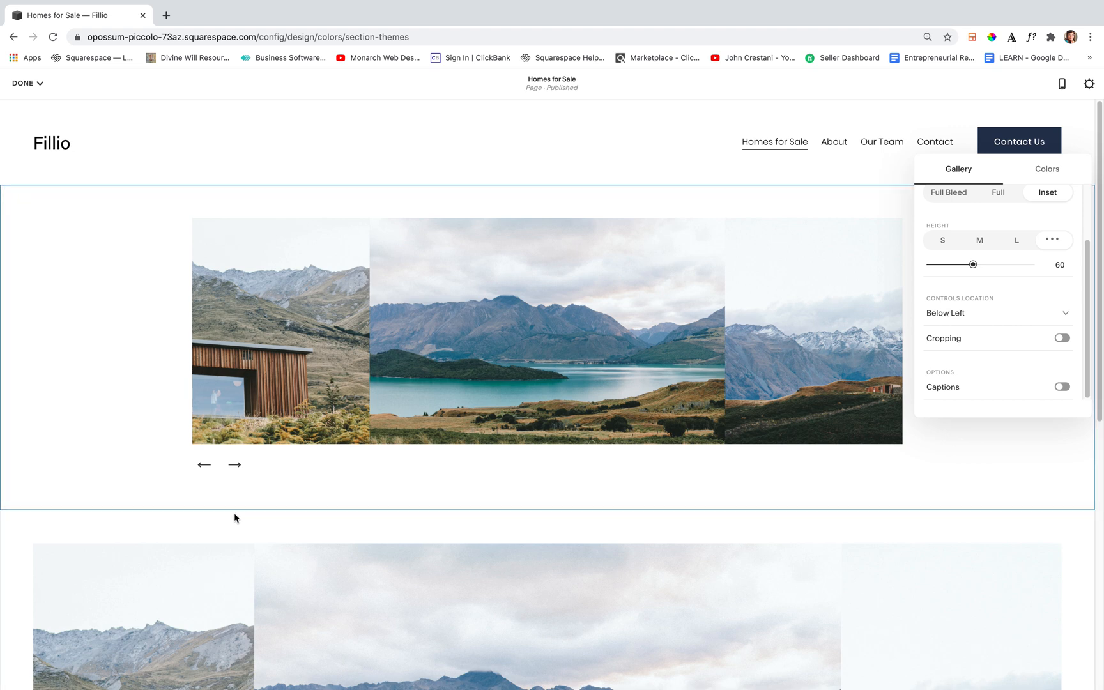
left_click(234, 468)
left_click(235, 468)
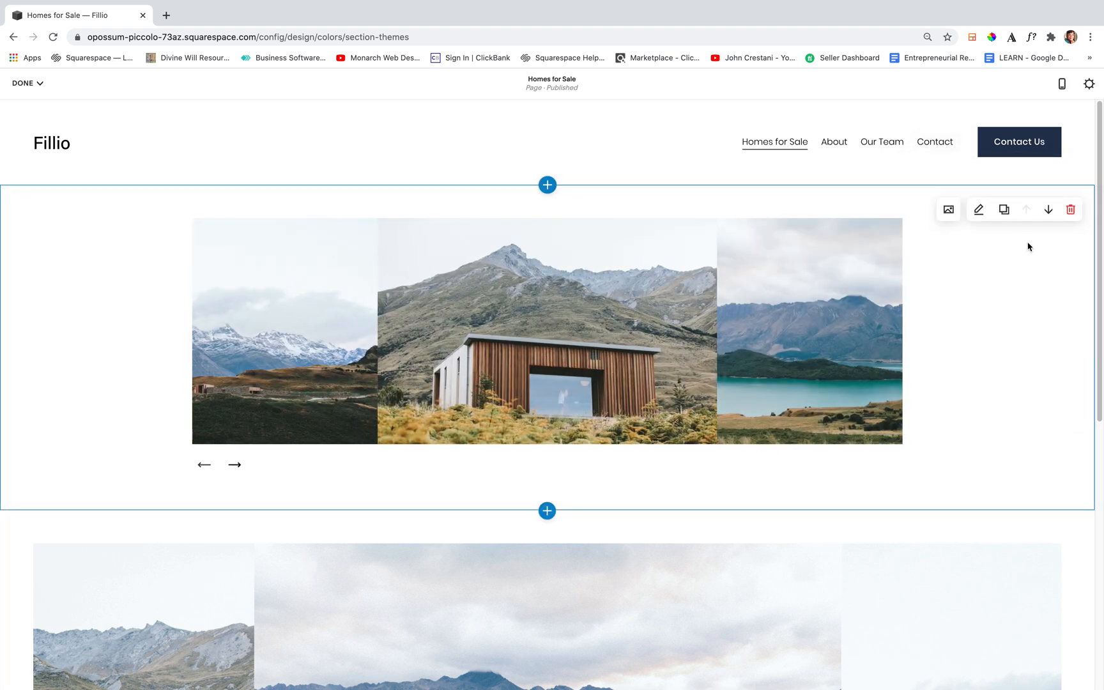
Try the Below Right and Below Center control locations for the upper gallery and set the location to Side
left_click(977, 210)
scroll(963, 446, "down", 1)
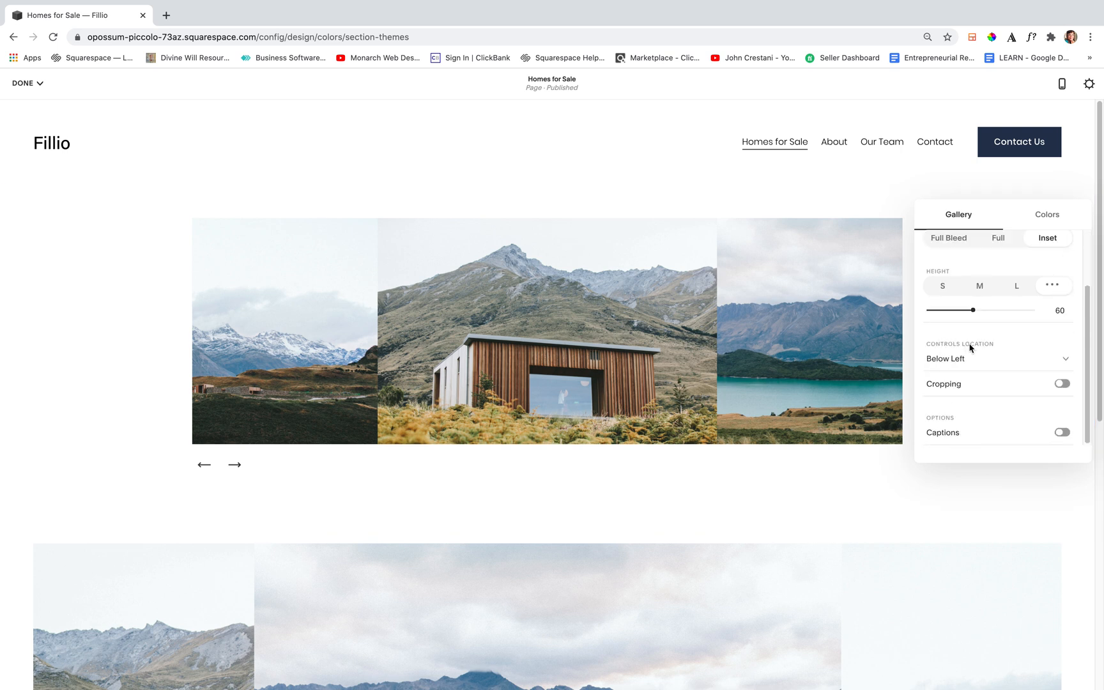
left_click(941, 362)
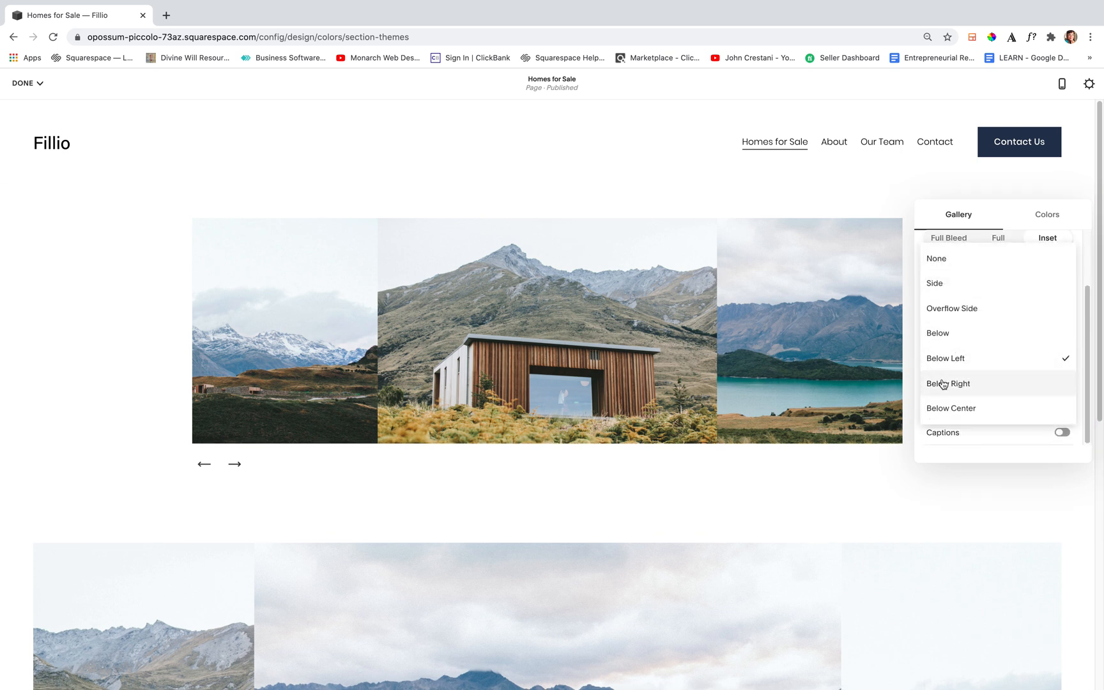
left_click(943, 383)
left_click(939, 358)
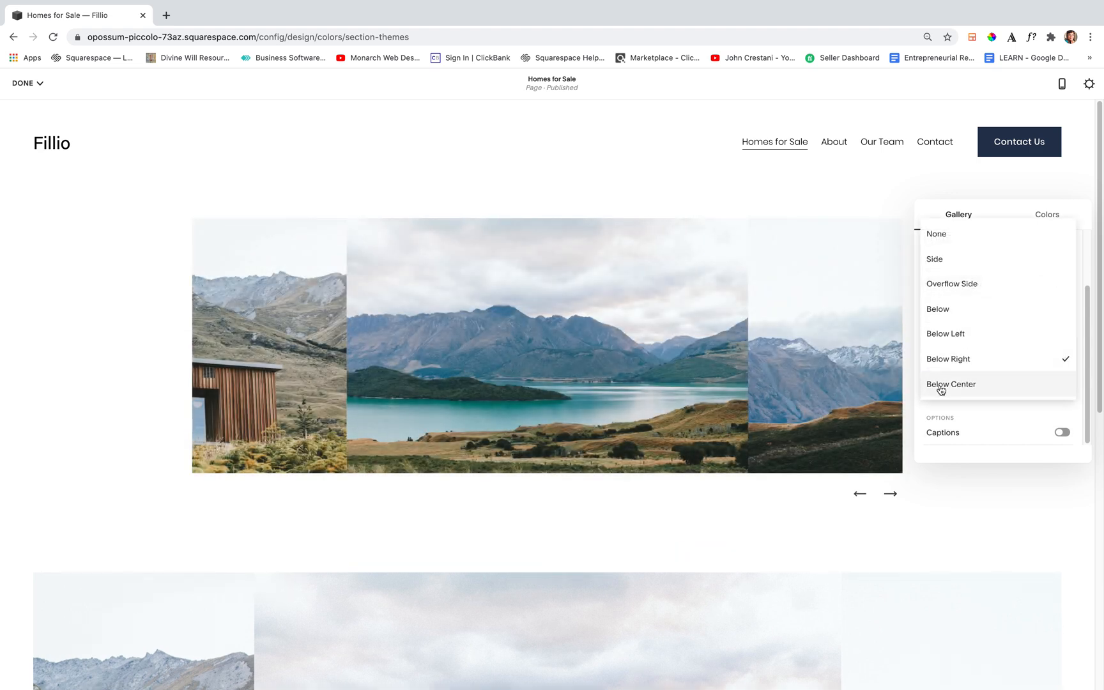
left_click(939, 387)
left_click(939, 359)
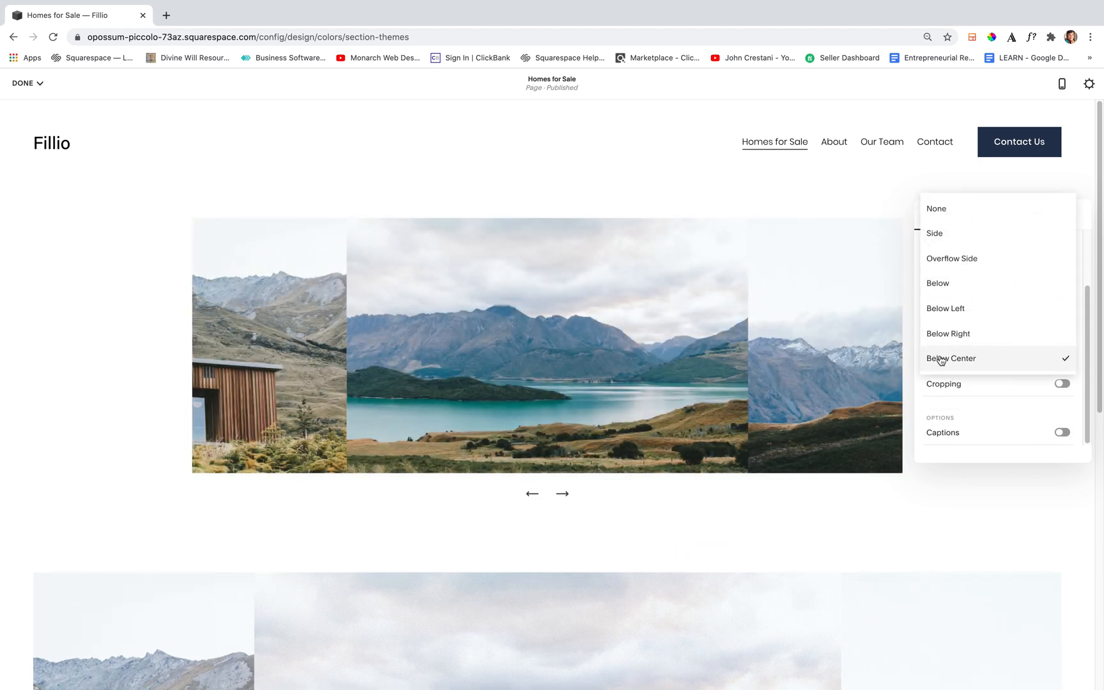
left_click(946, 235)
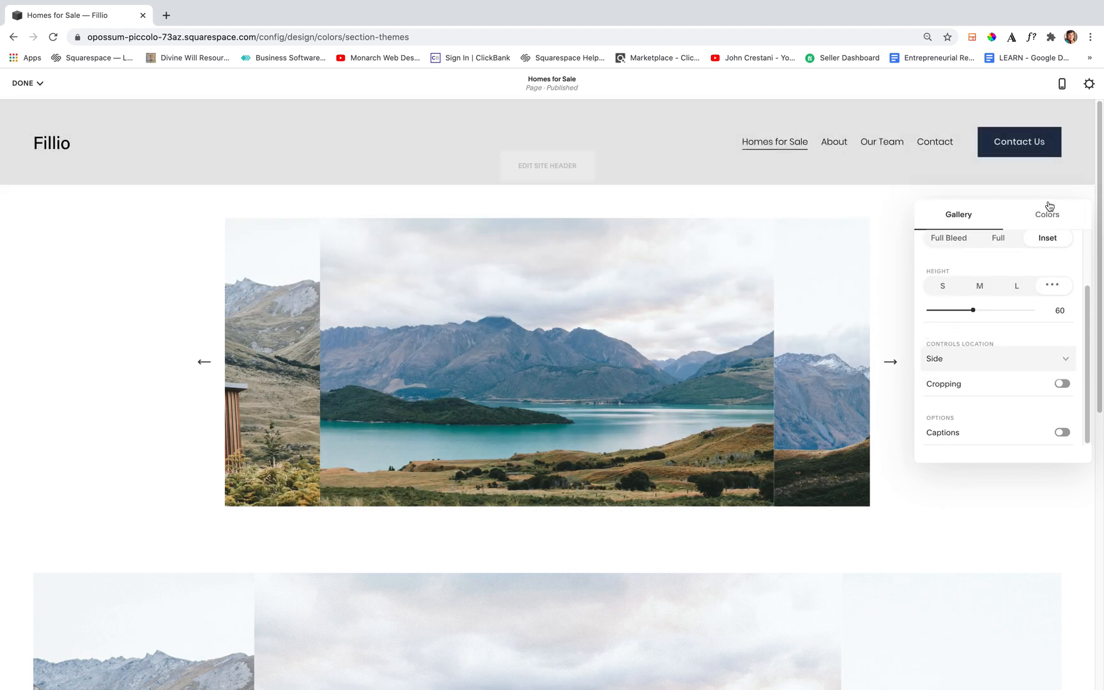
Try the Light Minimal and Dark Minimal color themes on the upper gallery section and apply Black Minimal
left_click(1048, 215)
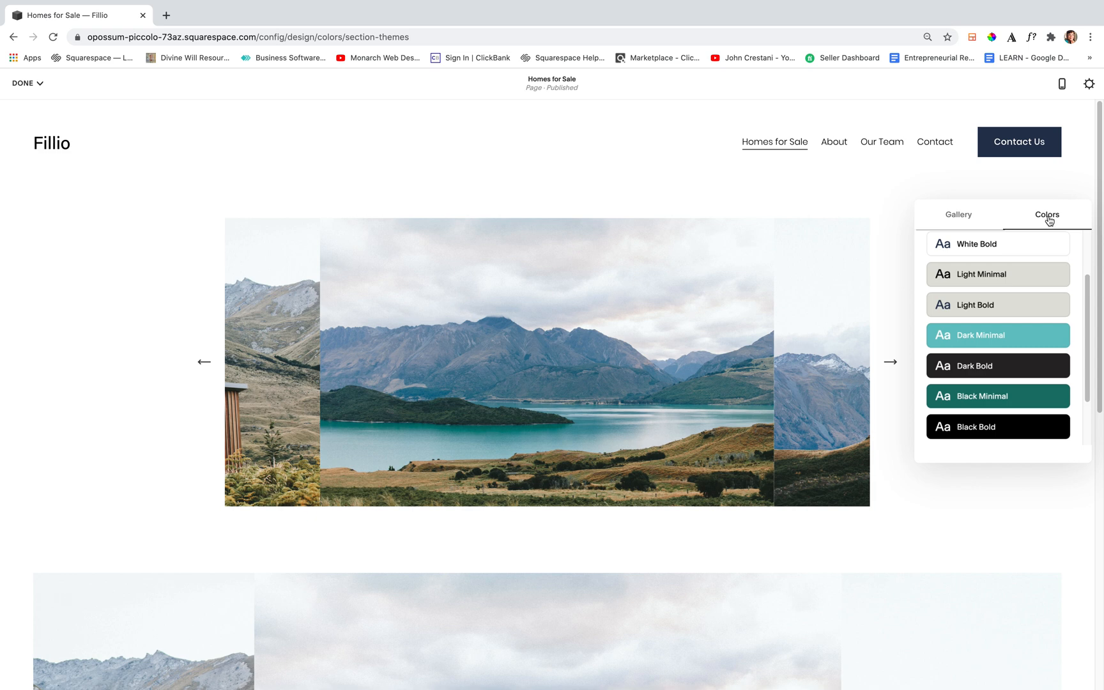
left_click(1024, 274)
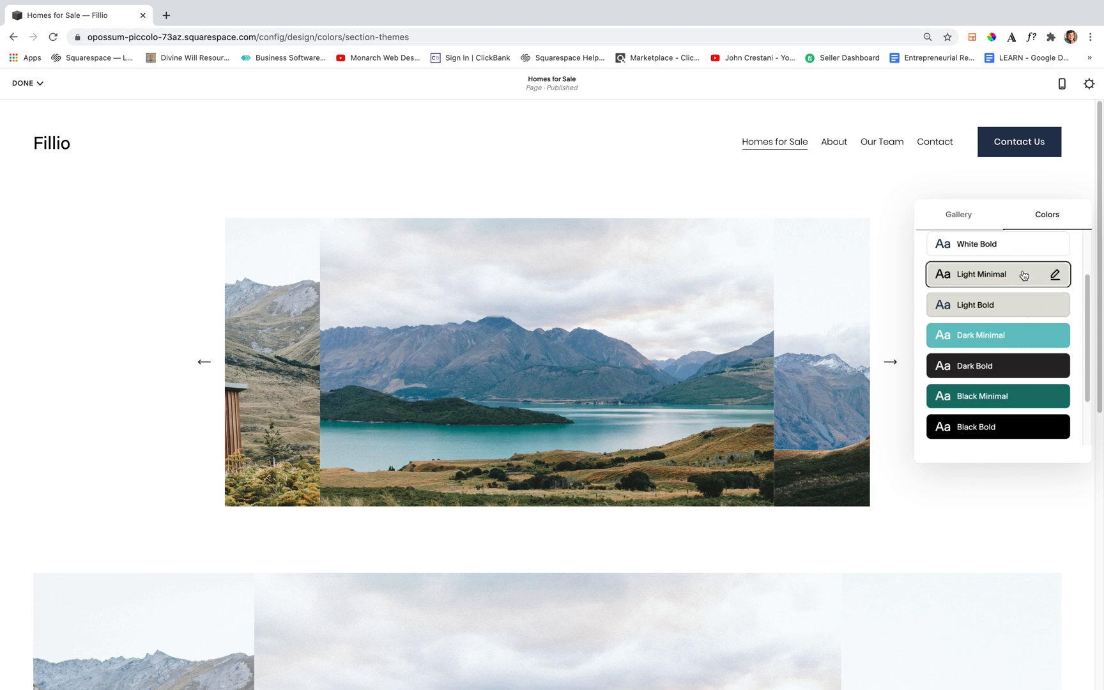
left_click(1025, 337)
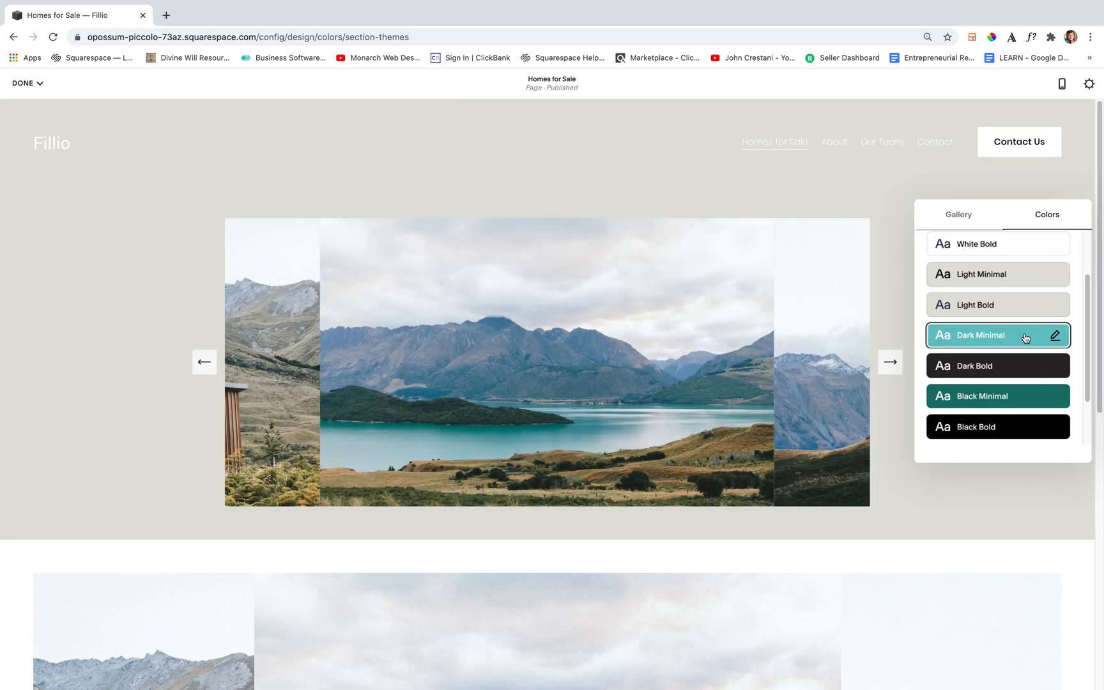
left_click(1025, 395)
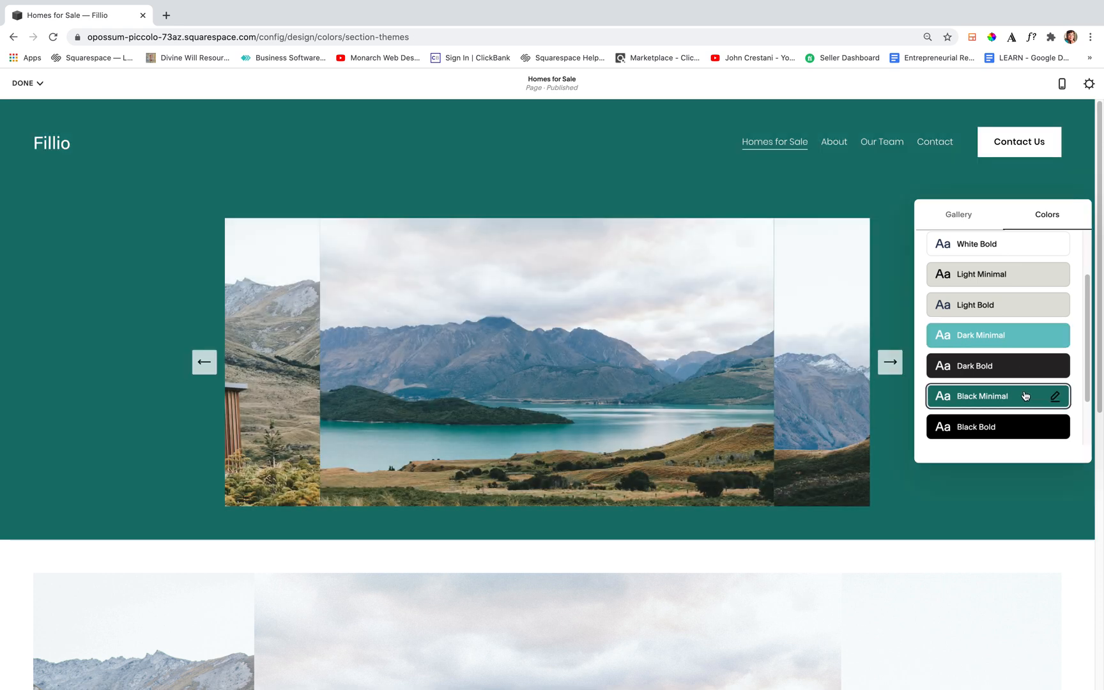
Open the Black Minimal theme for editing and save the page's unsaved changes
scroll(1024, 396, "down", 2)
scroll(1024, 392, "up", 4)
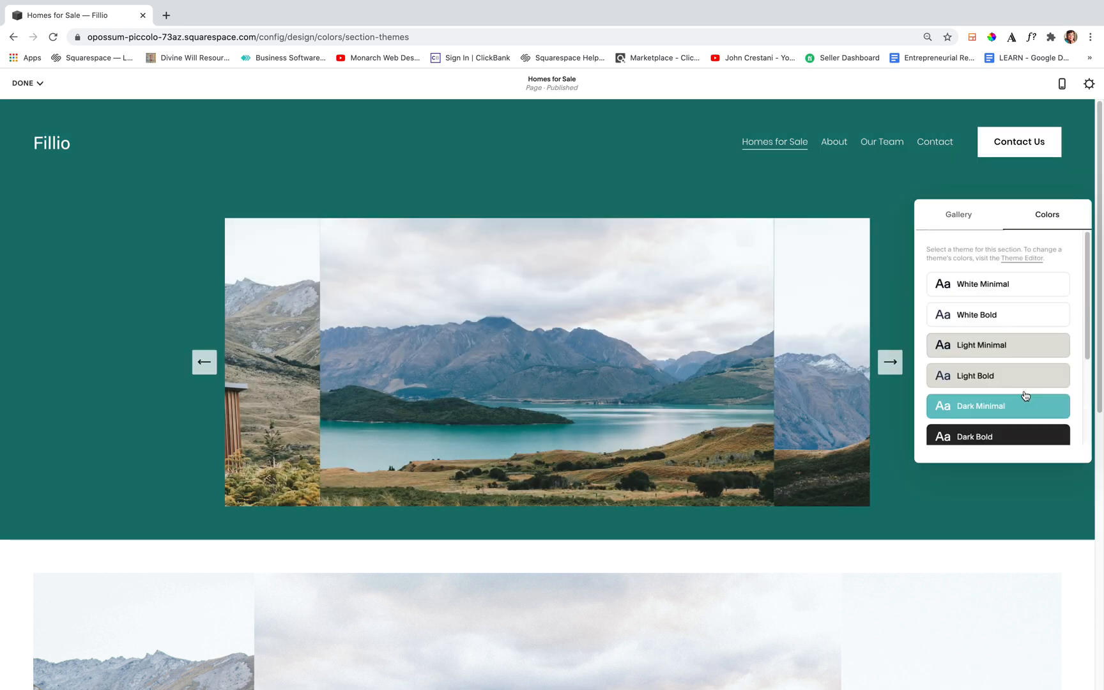
scroll(1024, 391, "down", 4)
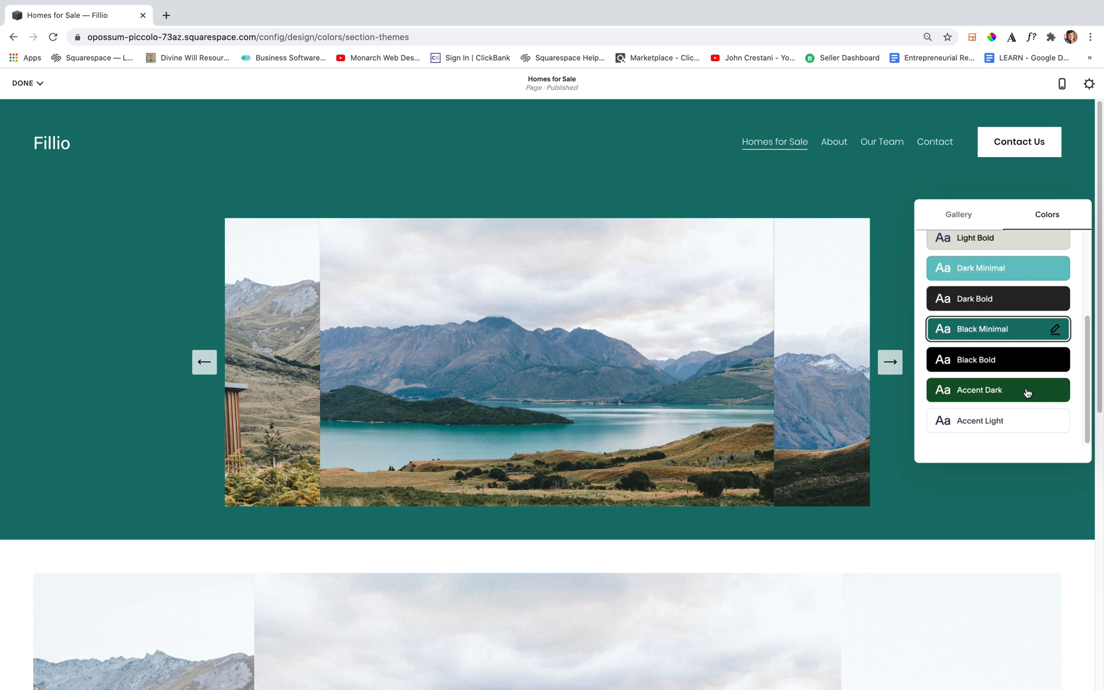
left_click(1054, 330)
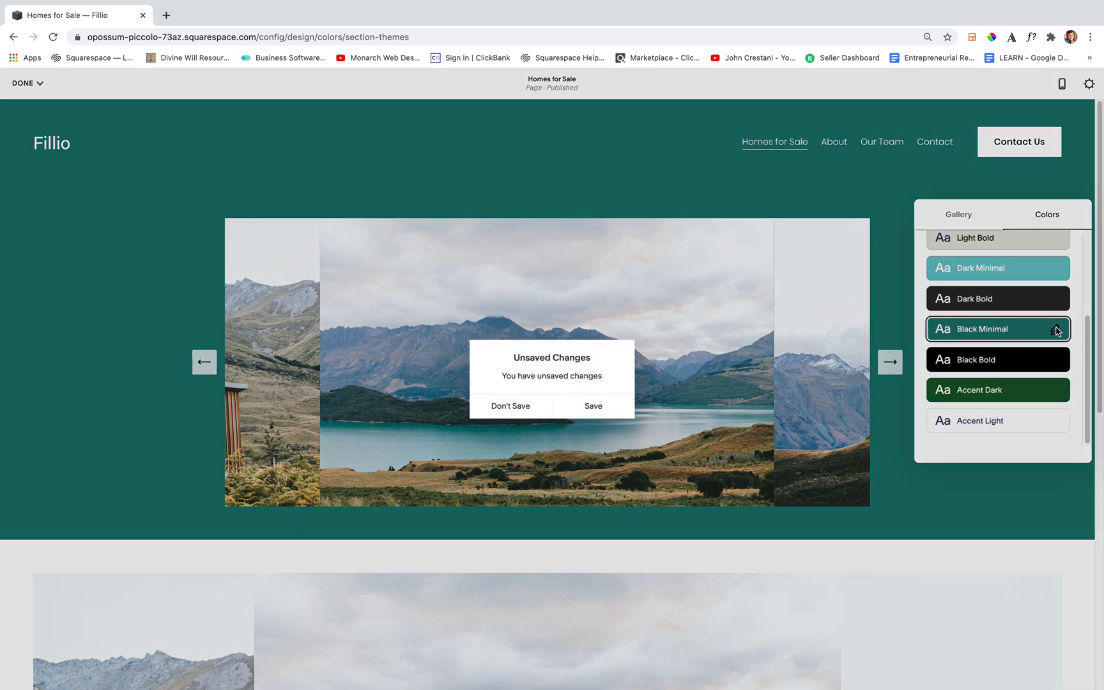
left_click(600, 410)
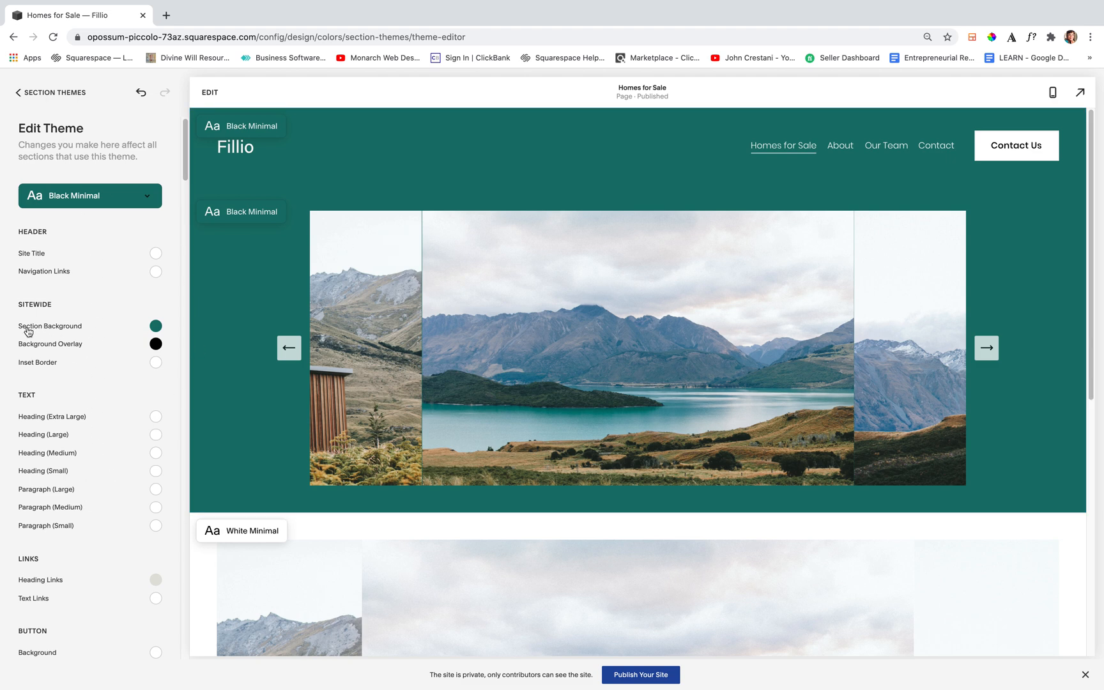
Try custom teal and blue hsl(201, 65%, 45%), plus the palette's navy and light grey, as the Black Minimal theme's section background
left_click(156, 326)
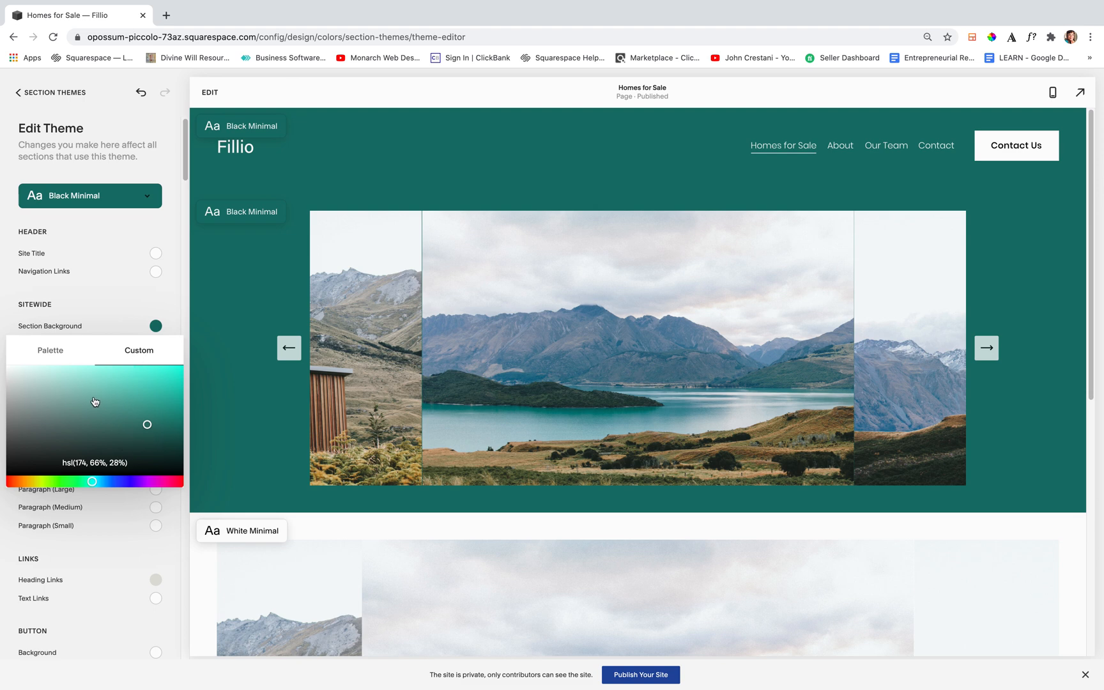
left_click_drag(95, 397, 146, 397)
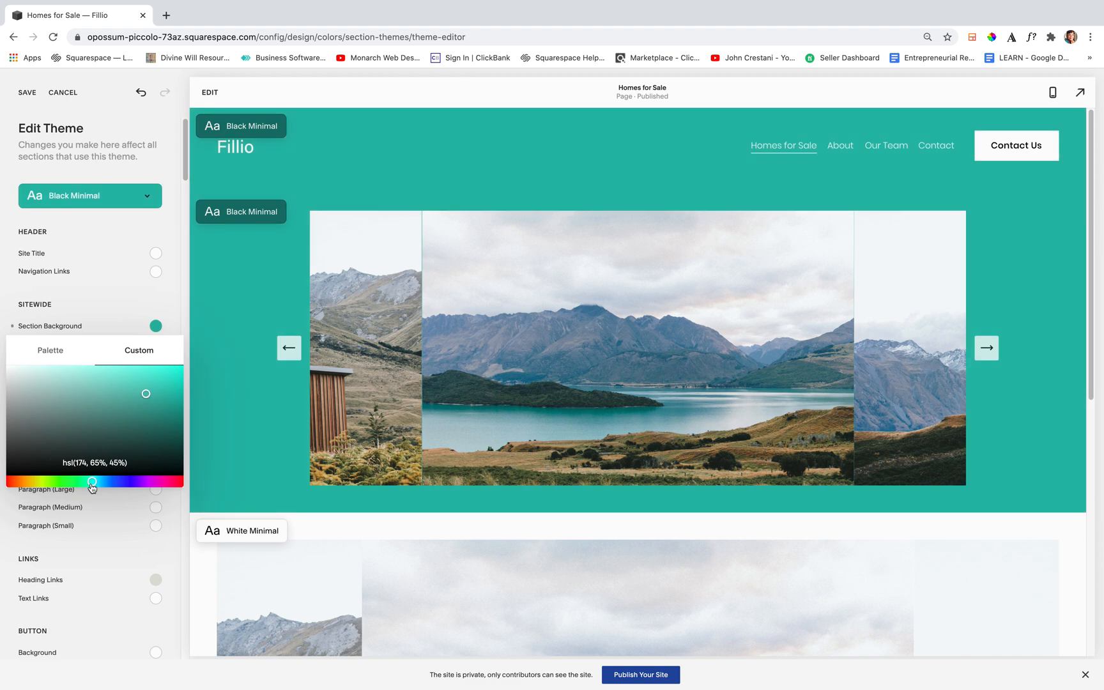
left_click_drag(92, 482, 106, 485)
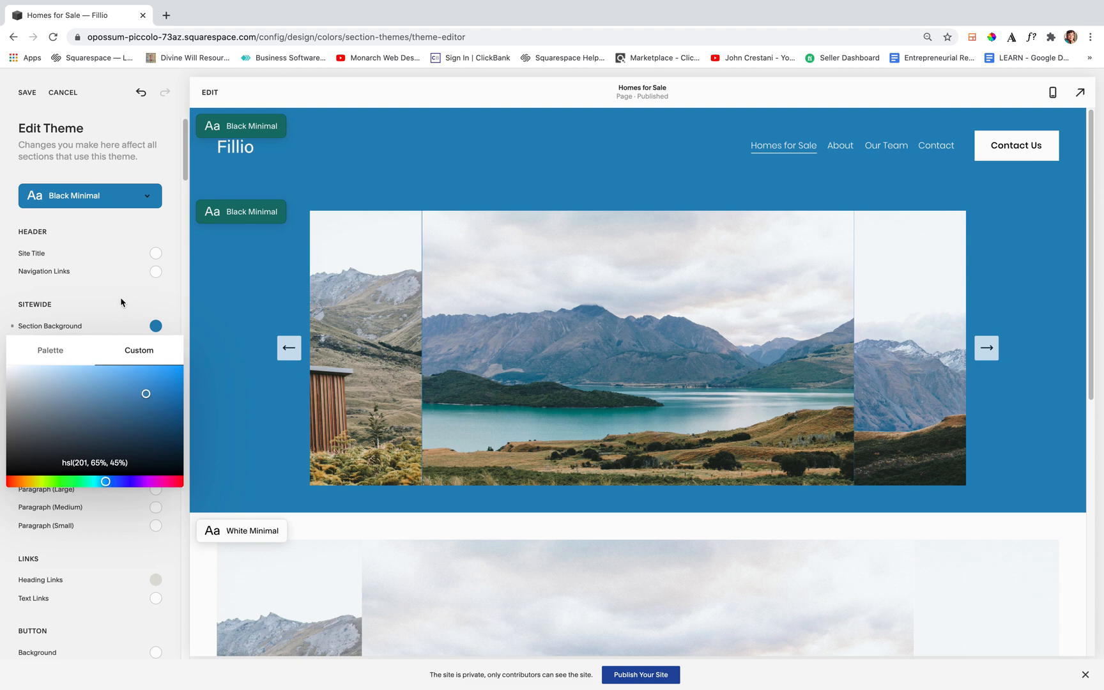
left_click(52, 356)
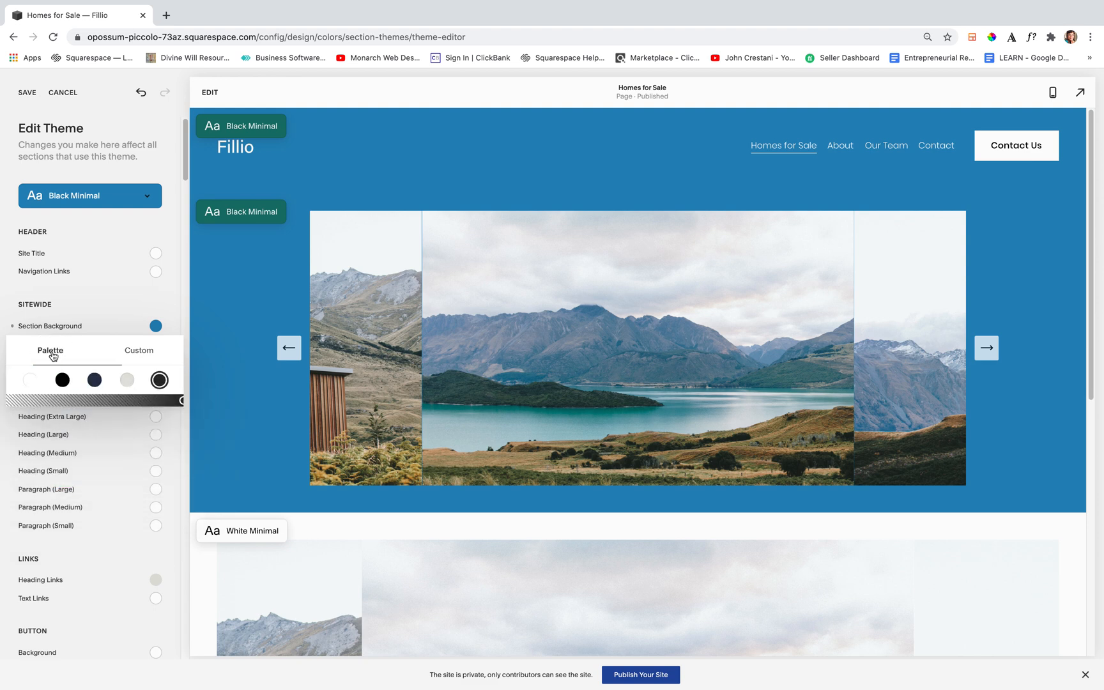
left_click(95, 380)
left_click(127, 380)
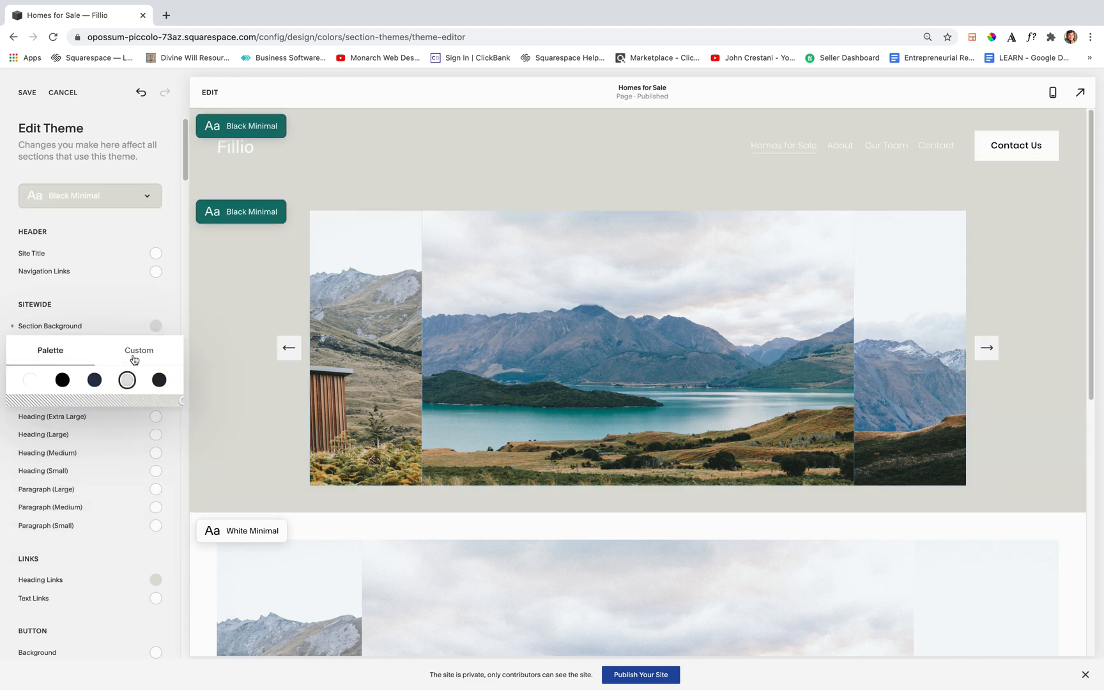
Try custom olive-yellow shades, including hsl(60, 78%, 34%), as the Black Minimal theme's section background
left_click(134, 354)
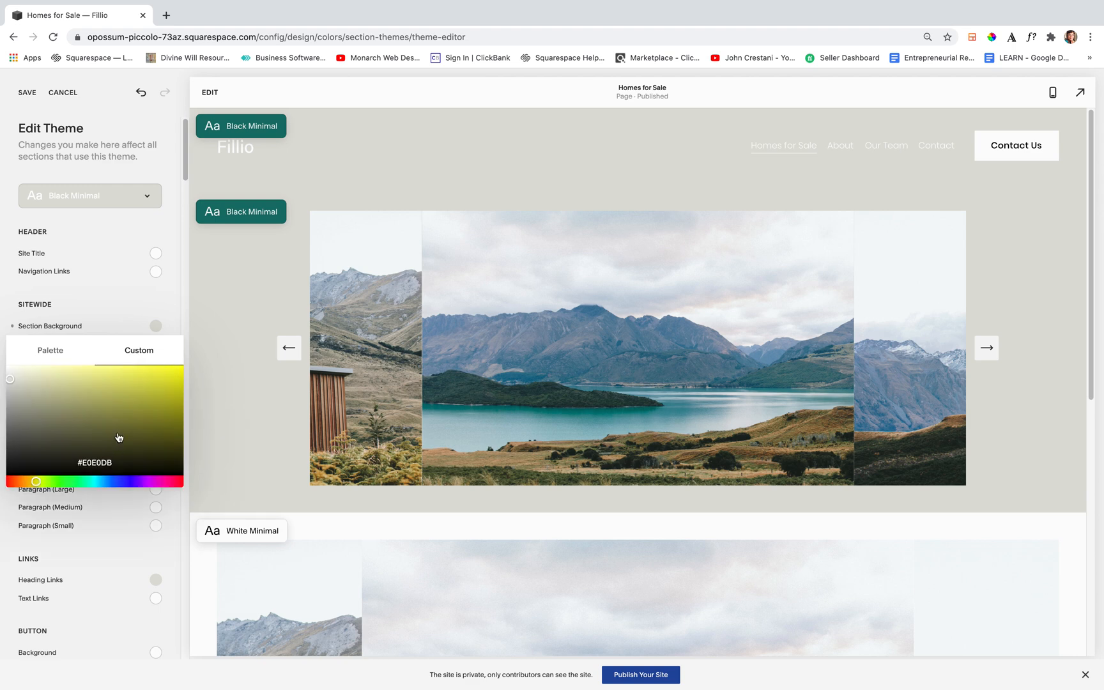
left_click(132, 409)
left_click(148, 383)
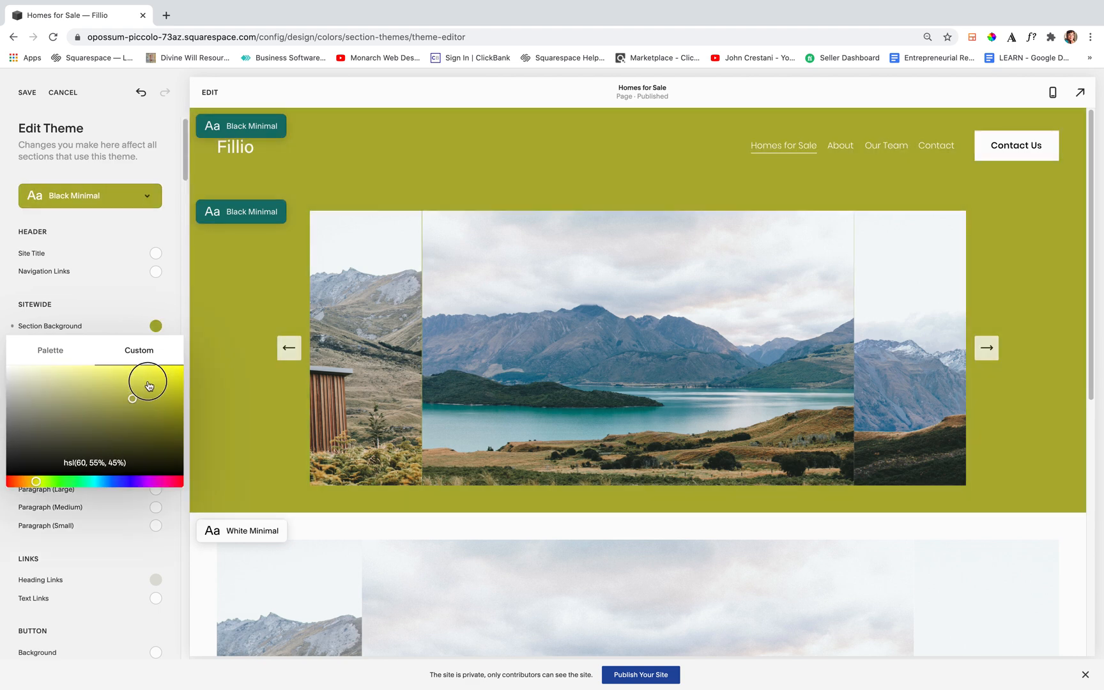
left_click(159, 409)
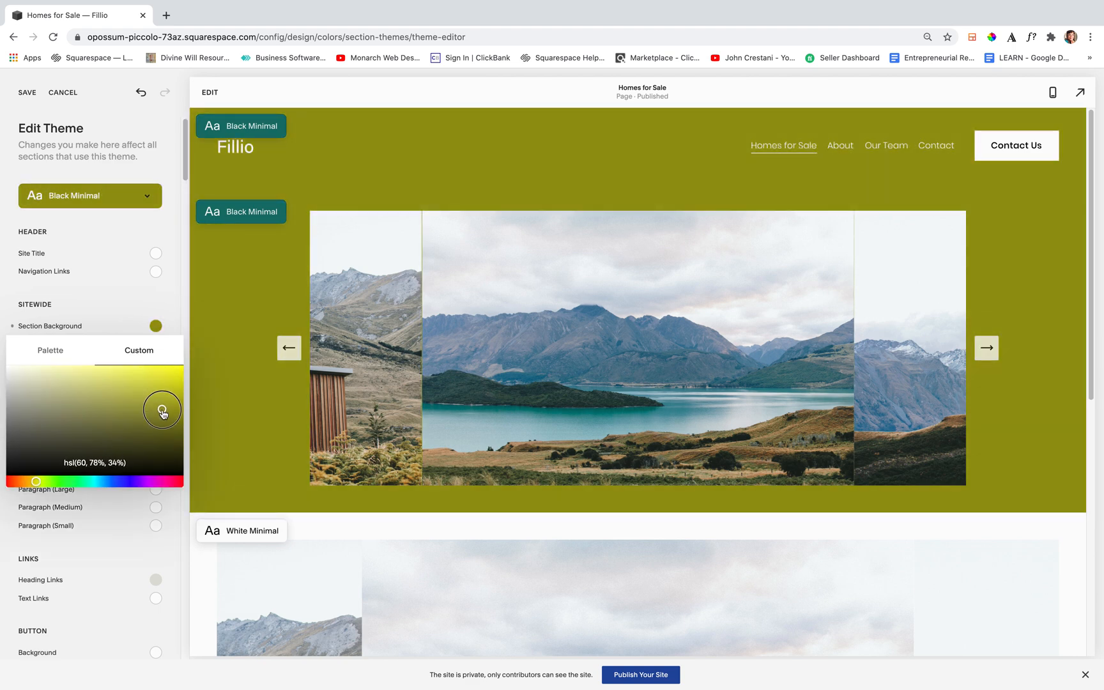
left_click(161, 416)
Set the Black Minimal theme's section background to a custom medium blue, lighter and less saturated than hsl(215, 78%, 30%)
left_click(111, 481)
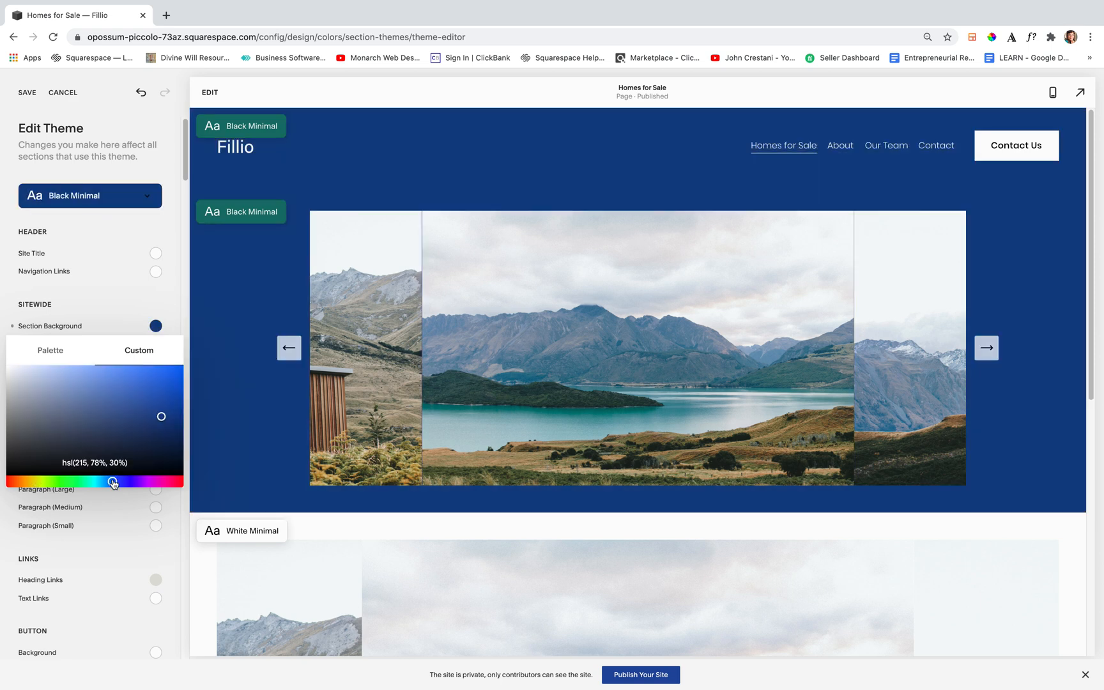
left_click(114, 400)
left_click(112, 297)
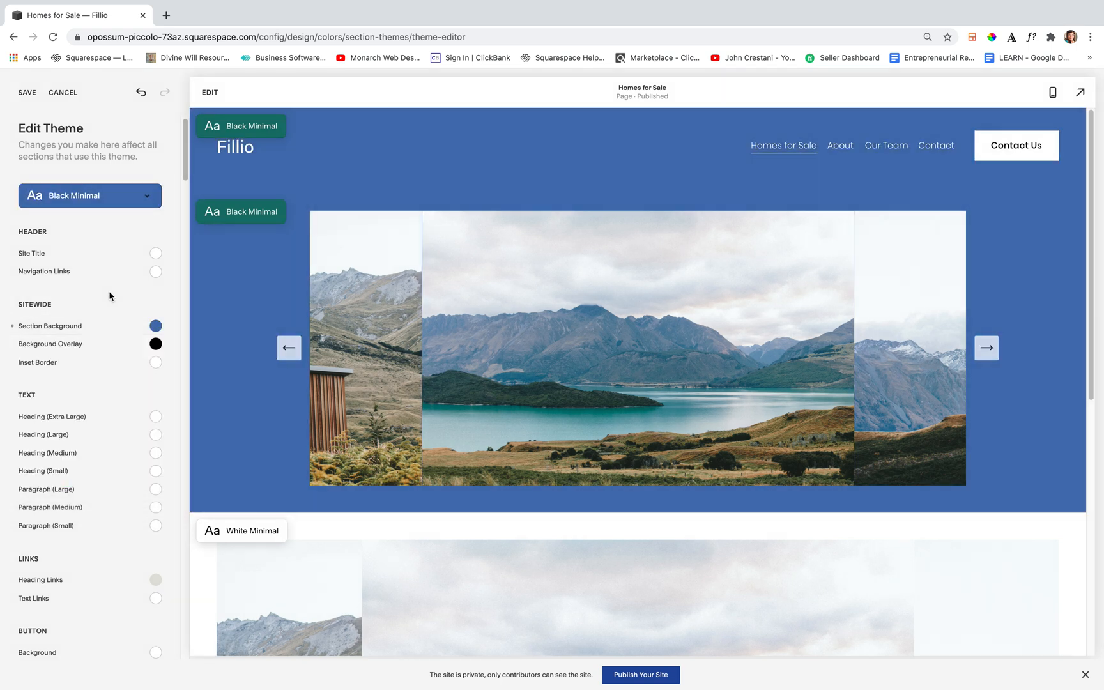
Save the theme changes and return to editing the Homes for Sale page
left_click(23, 93)
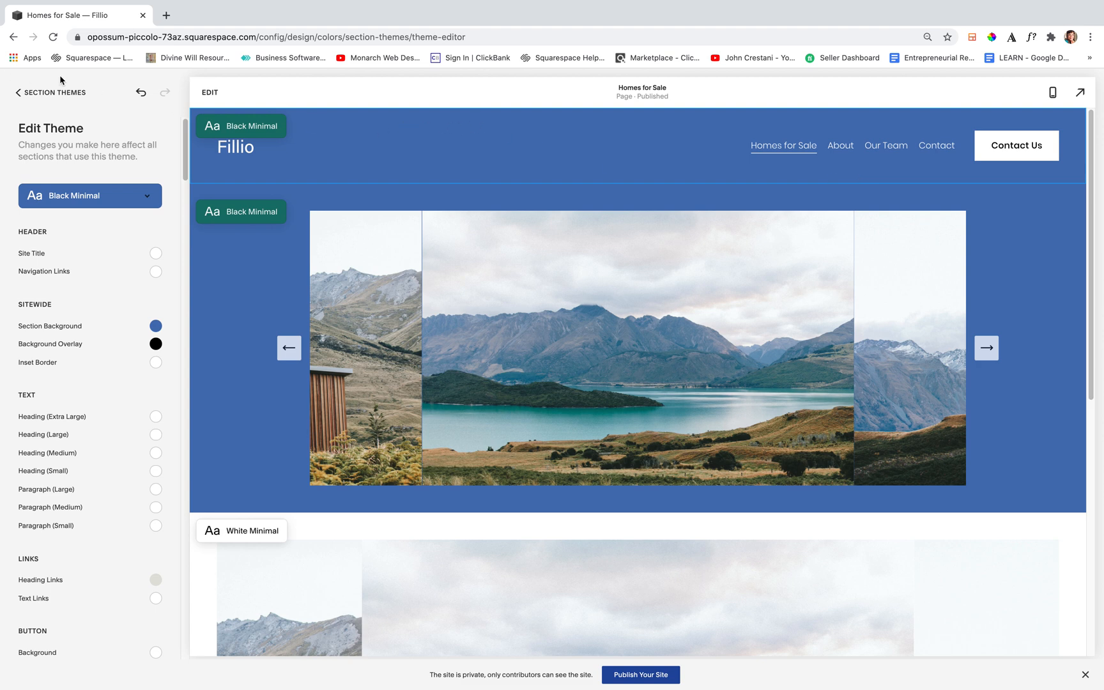
left_click(56, 92)
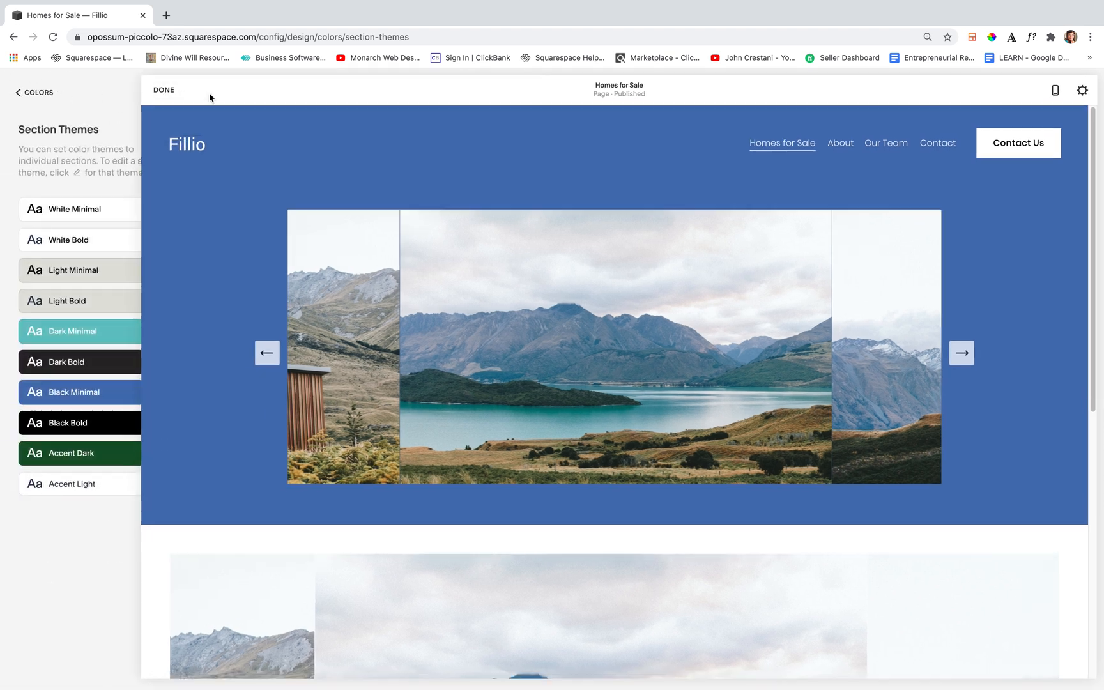
left_click(208, 96)
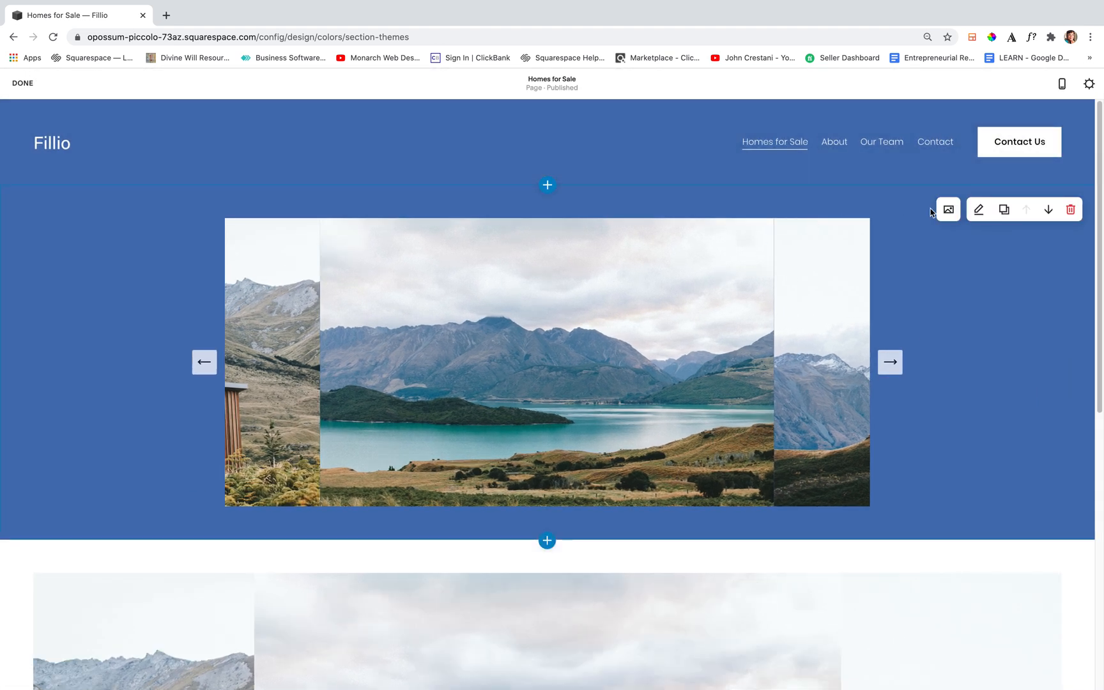
Remove all three placeholder landscape images from the upper gallery section
left_click(949, 211)
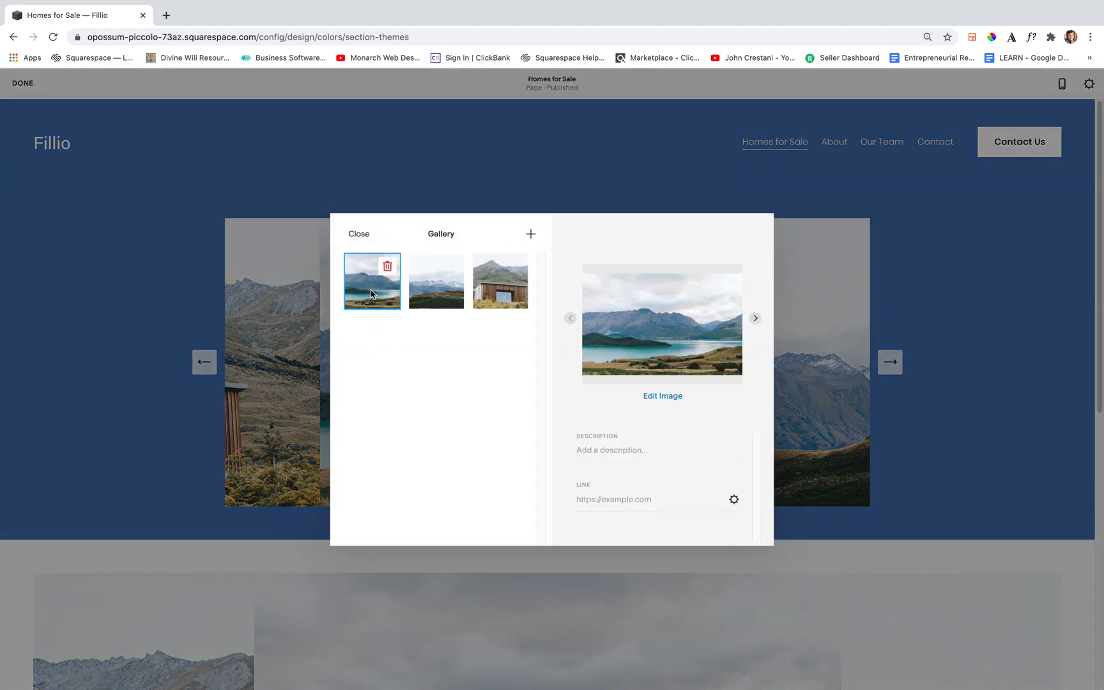
left_click(385, 268)
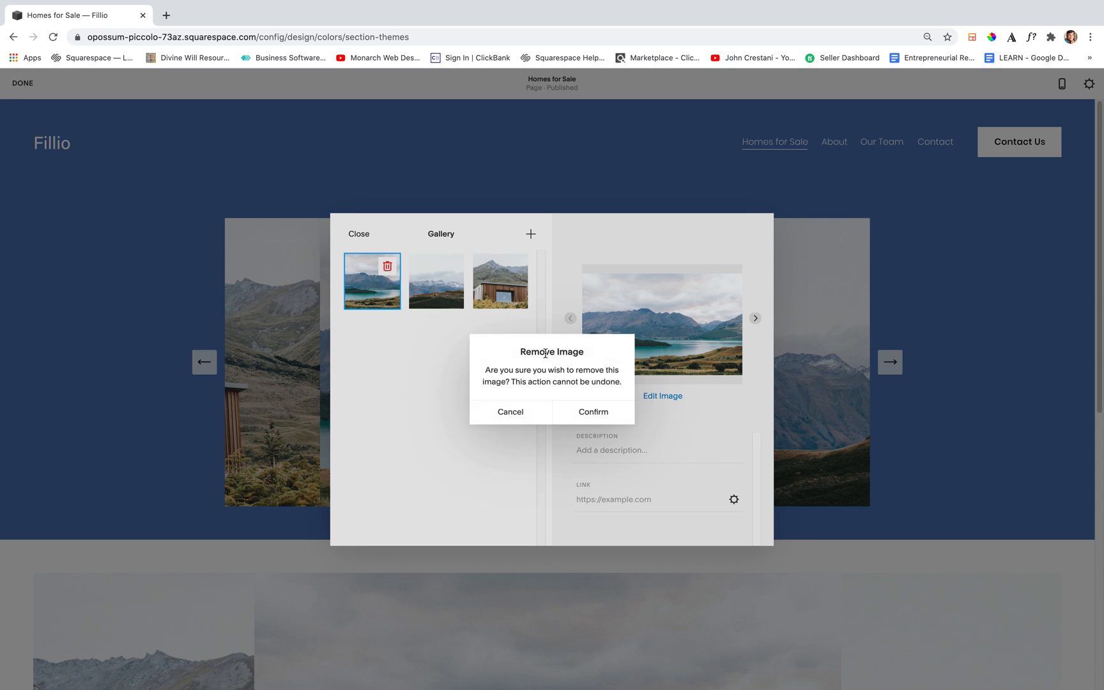
left_click(595, 413)
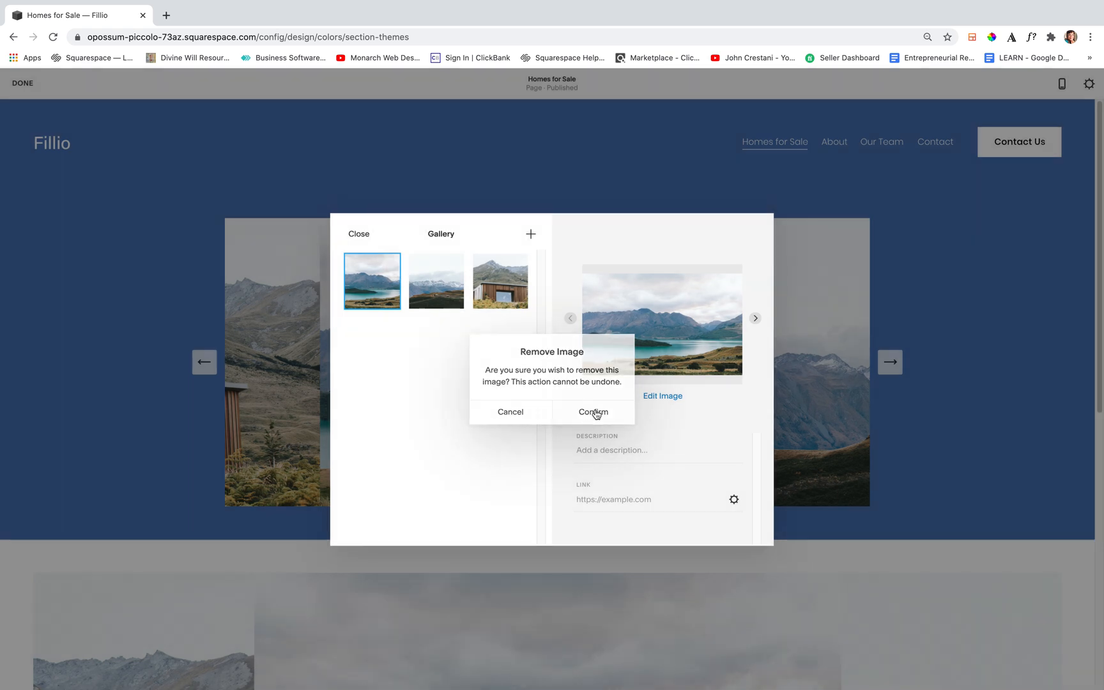
left_click(387, 267)
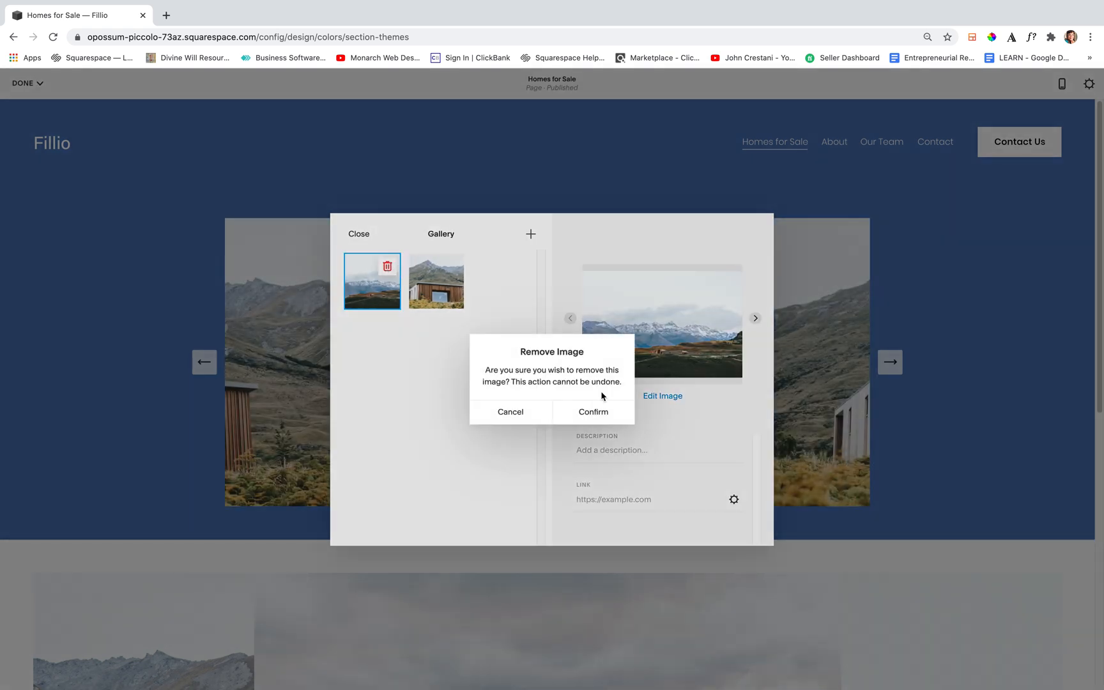
left_click(594, 412)
left_click(385, 268)
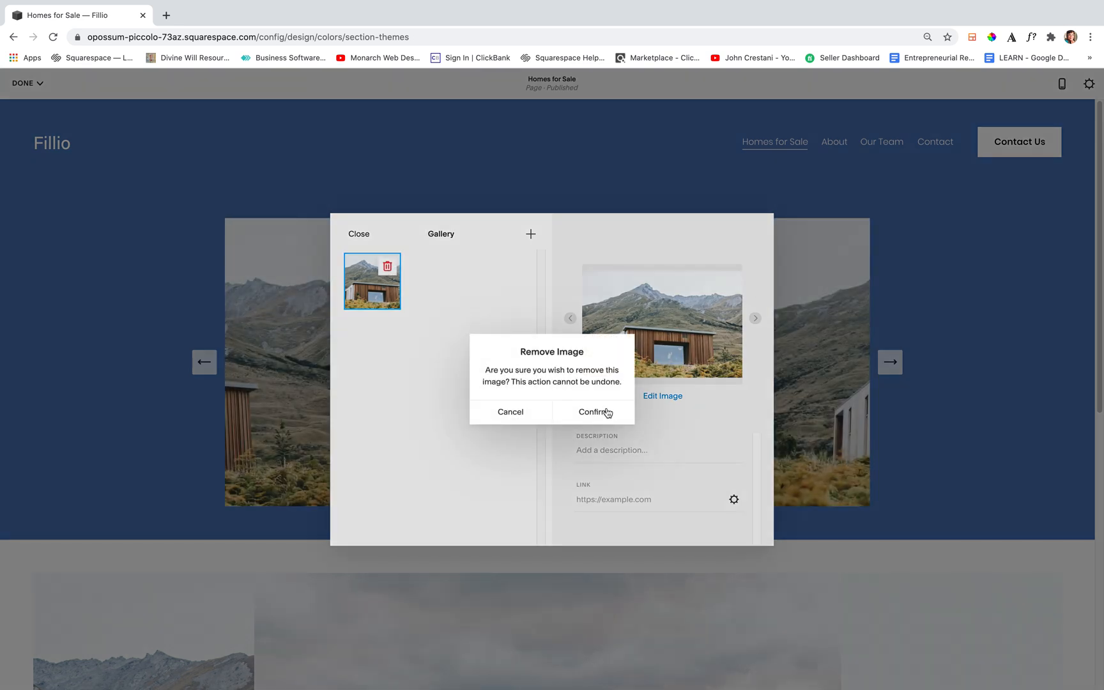
left_click(598, 412)
Search the free stock images for "home" and add the ivy-covered house with the dark door to the upper gallery
left_click(530, 235)
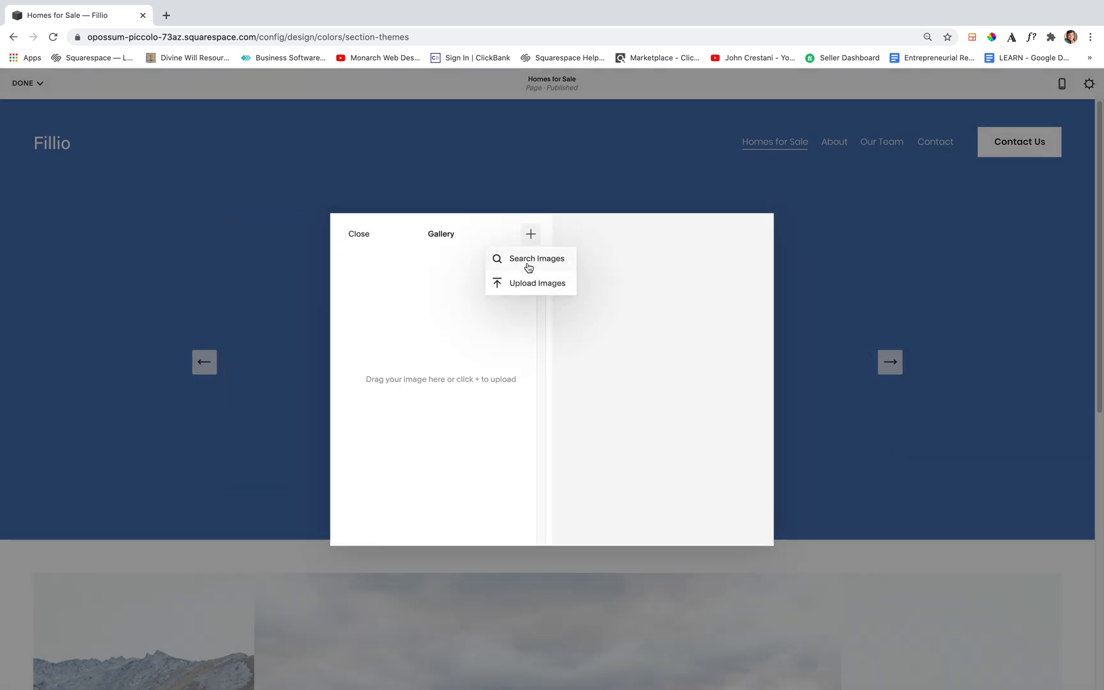
left_click(526, 264)
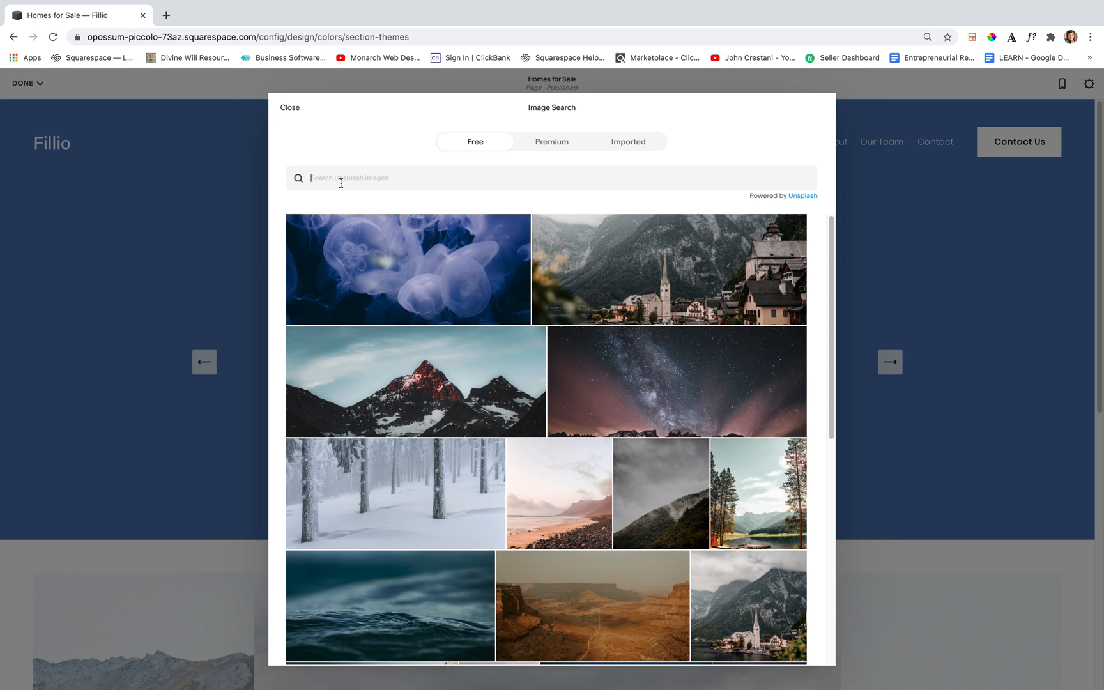
type("home")
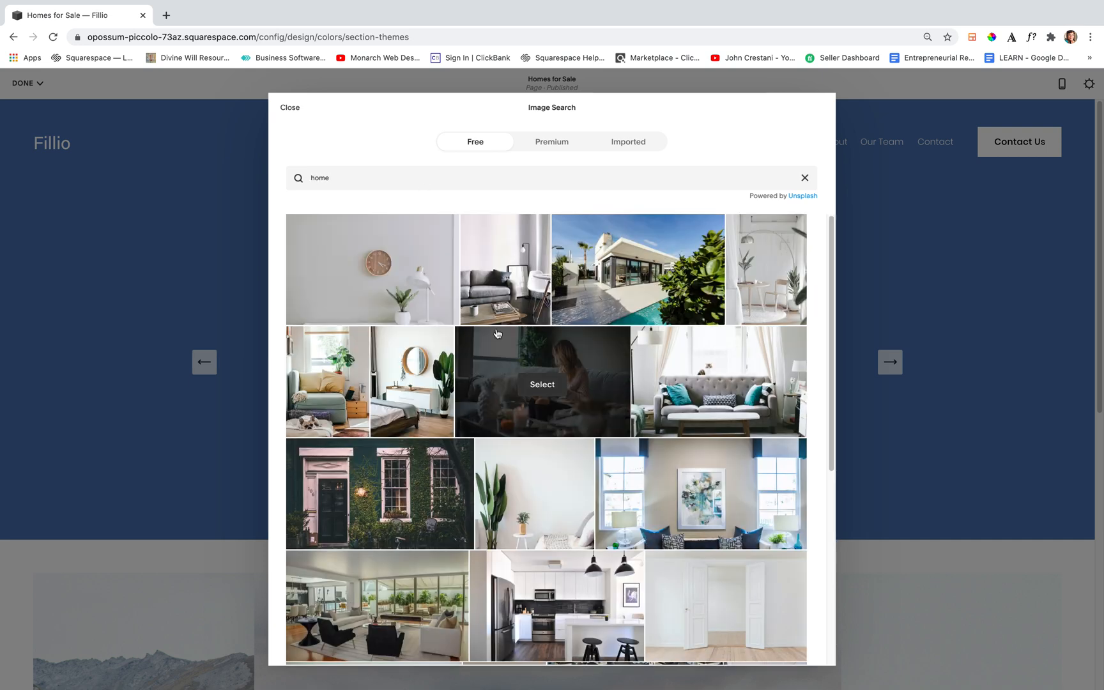
mouse_move(419, 367)
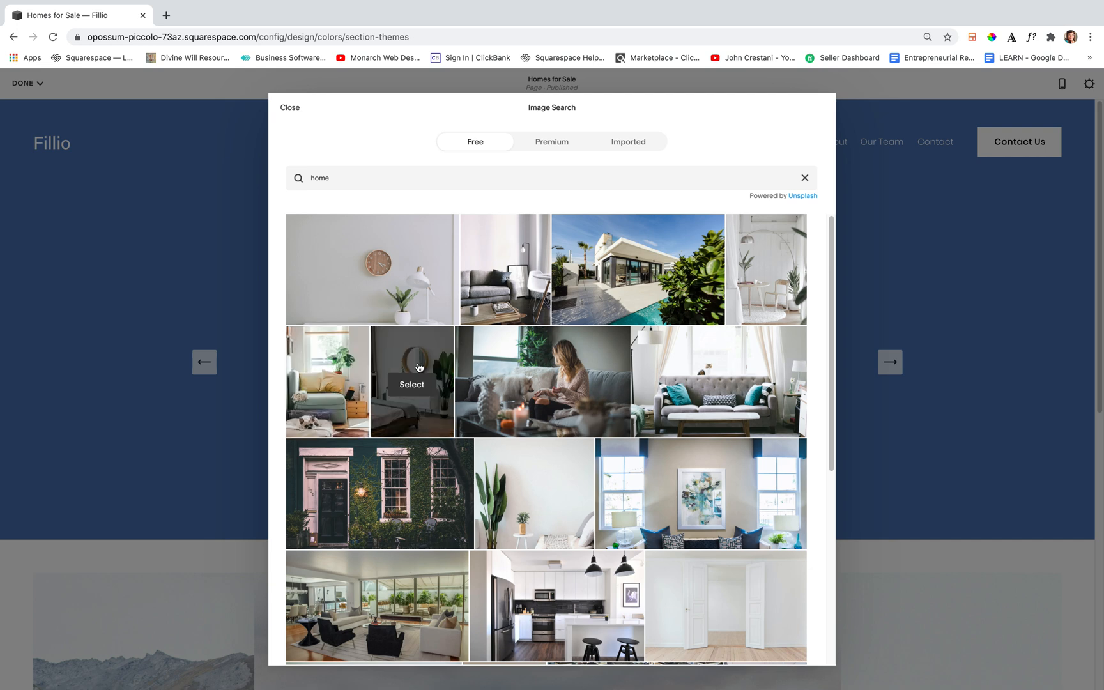
left_click(383, 497)
left_click(659, 439)
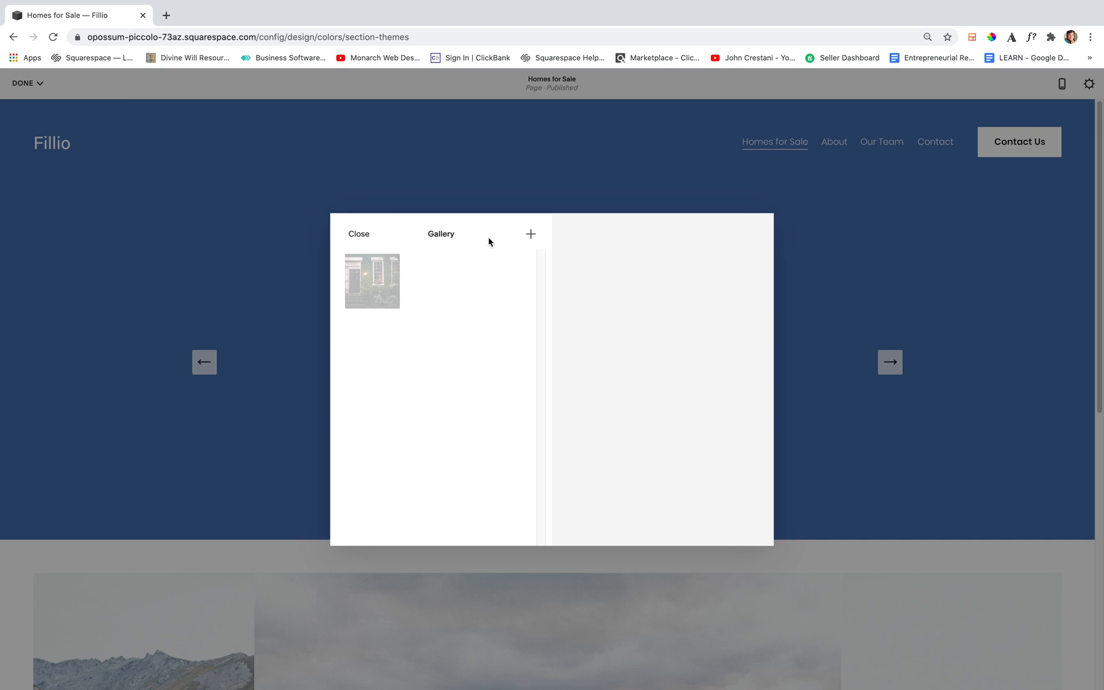
Try to upload 2.jpg from the Desktop folder to the upper gallery
left_click(532, 239)
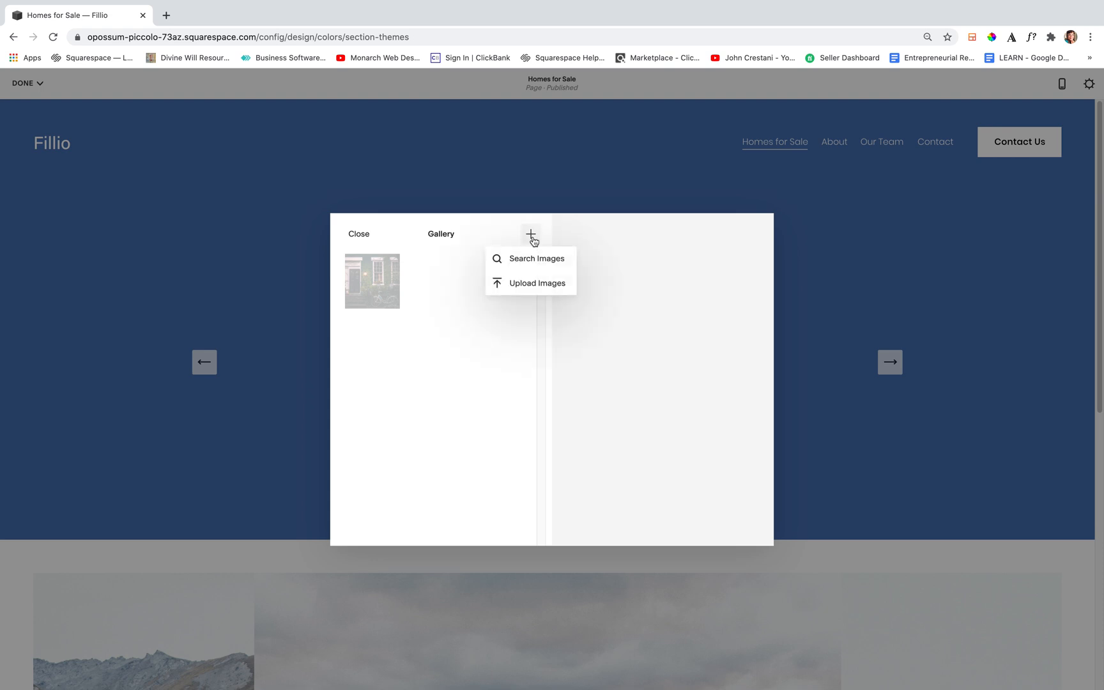
left_click(527, 291)
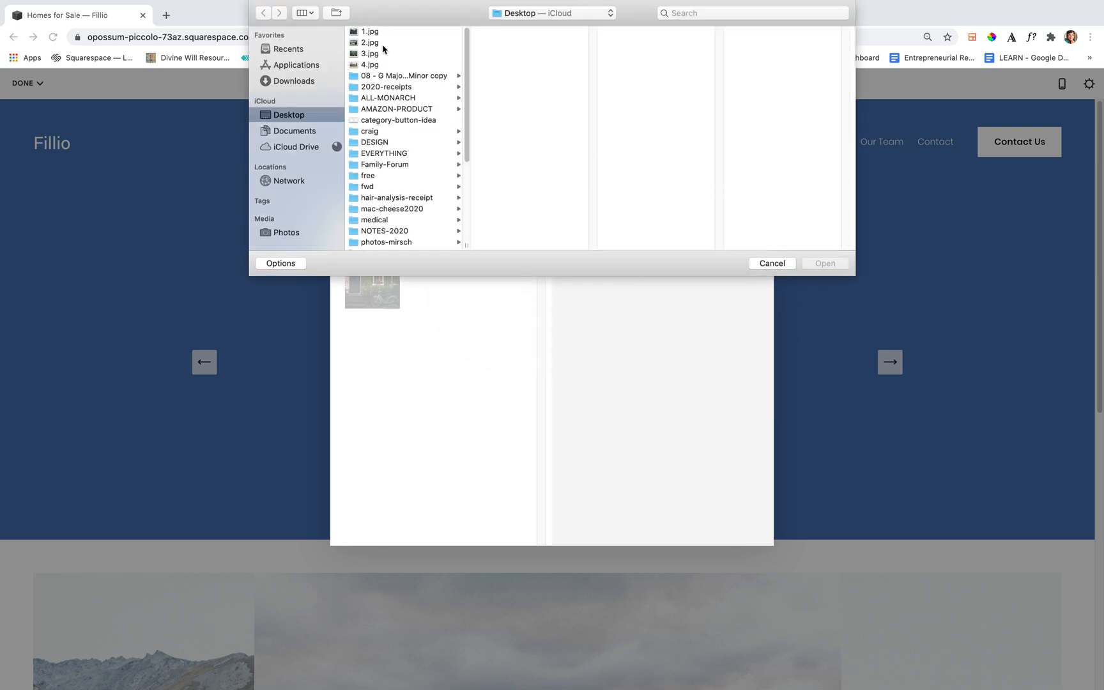
left_click(382, 43)
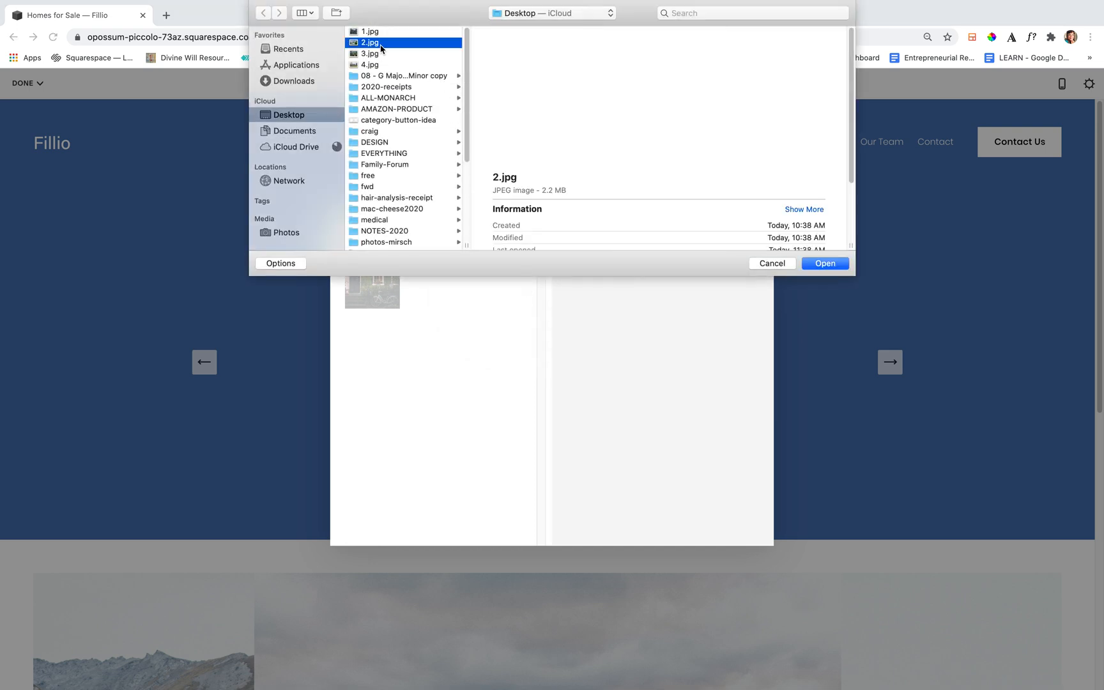
left_click(824, 263)
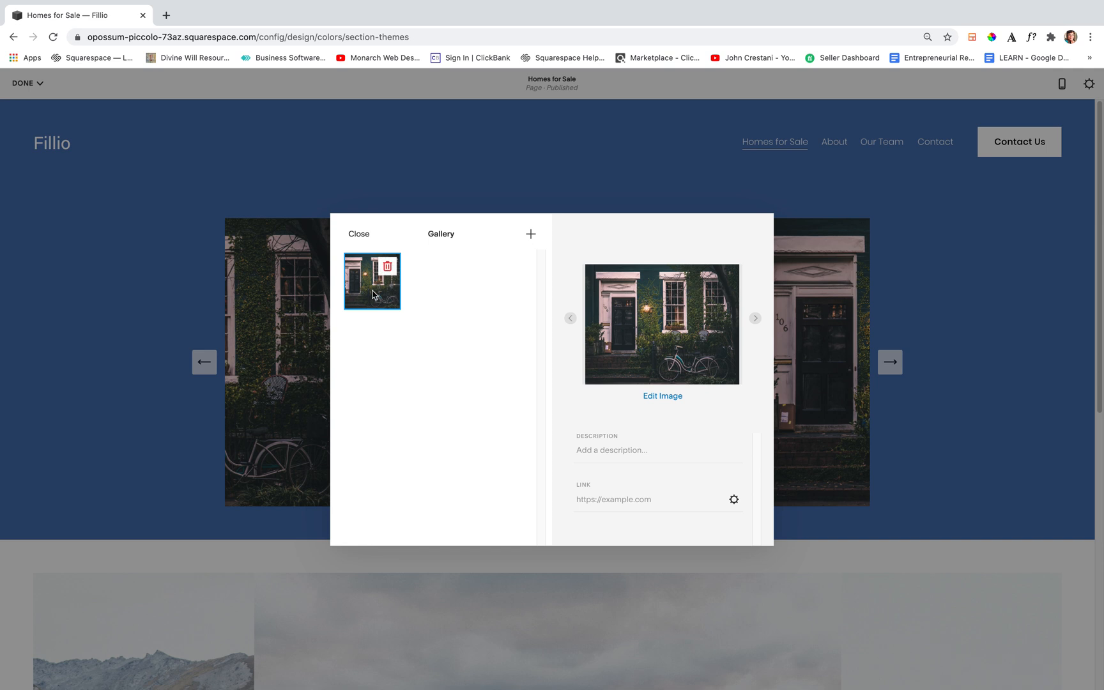
Open the link settings of the ivy-covered house image and turn on Open in New Window
left_click(604, 452)
left_click(646, 500)
left_click(734, 500)
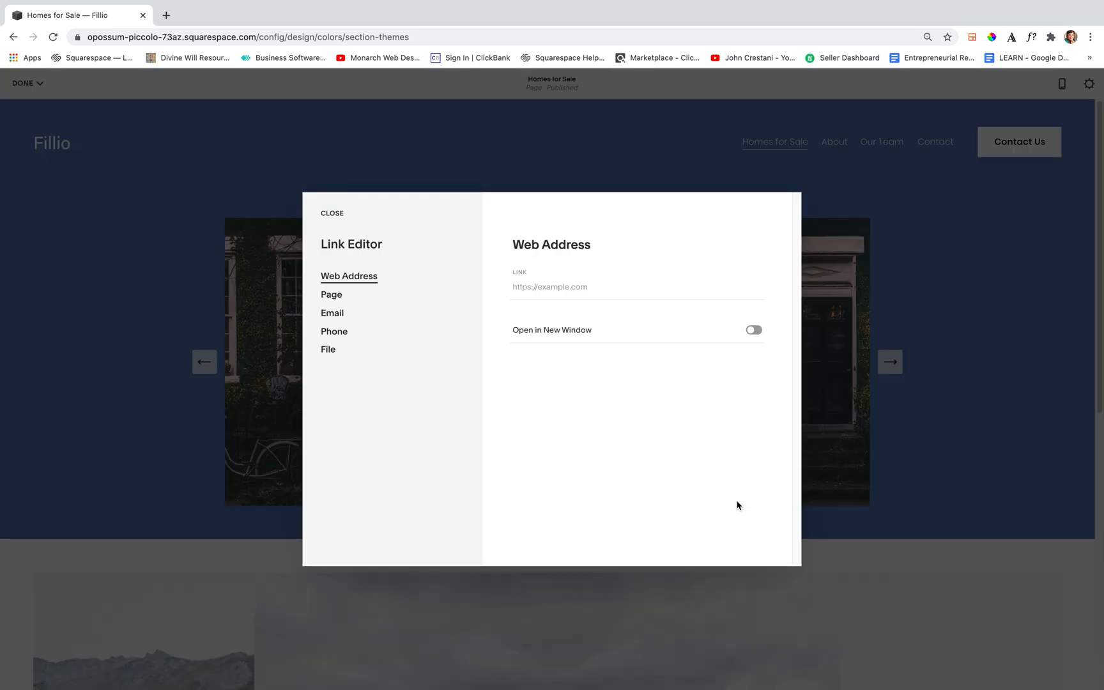
left_click(758, 334)
left_click(546, 288)
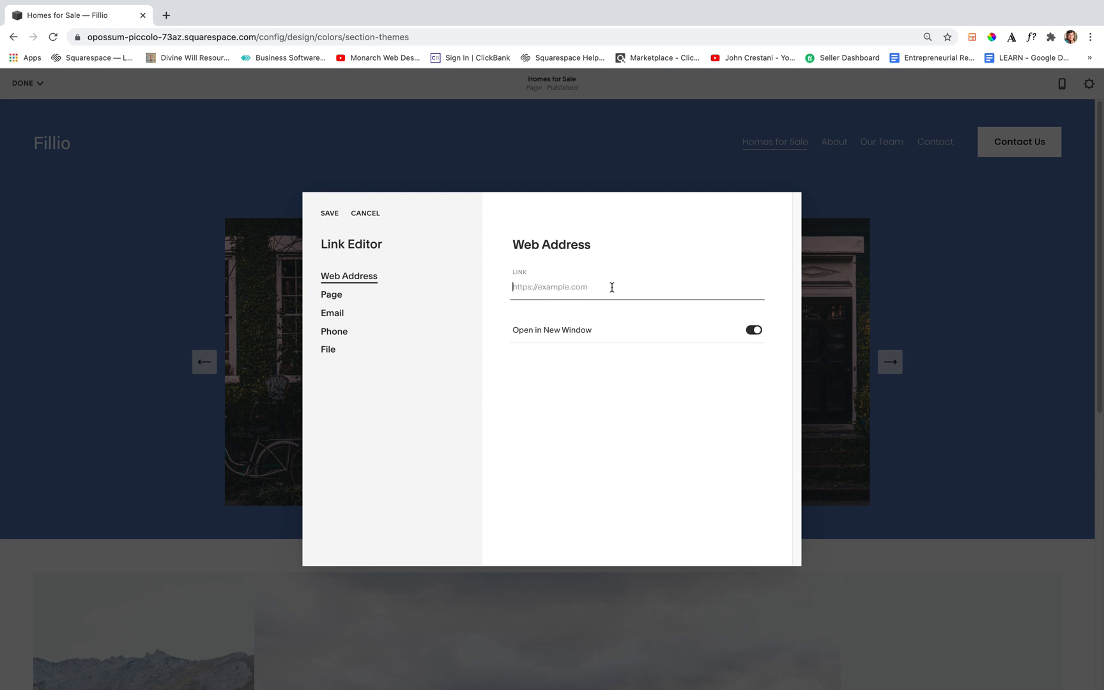
Link the ivy-covered house image to the site's Contact page, save the link and deselect the image
left_click(331, 295)
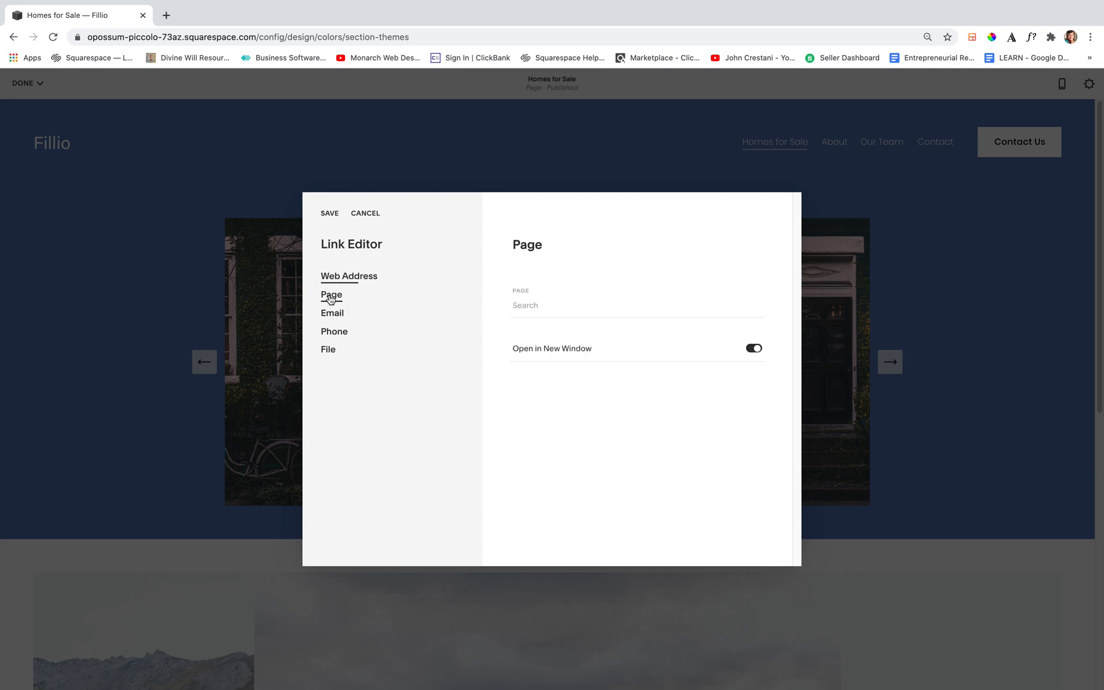
left_click(561, 304)
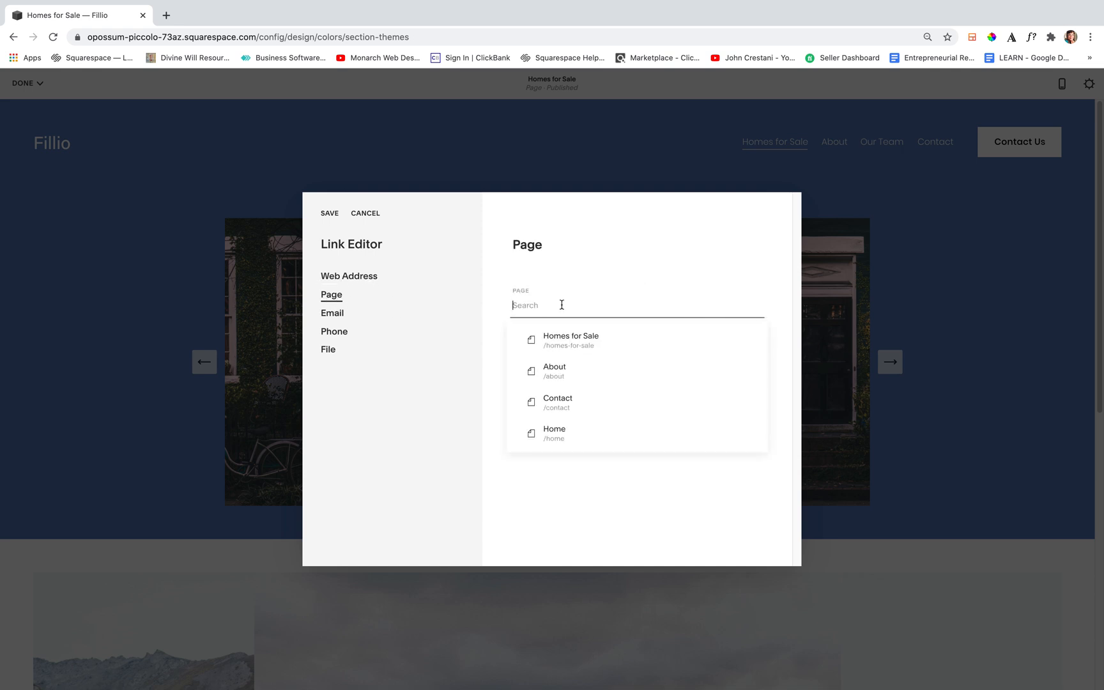
left_click(561, 402)
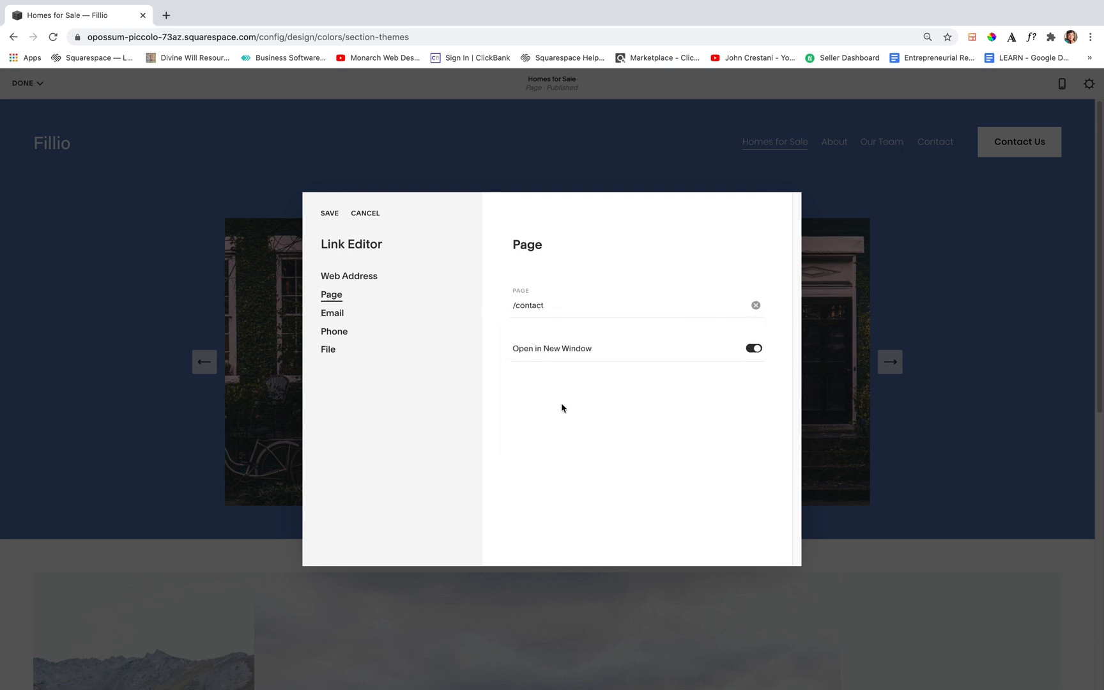
left_click(555, 304)
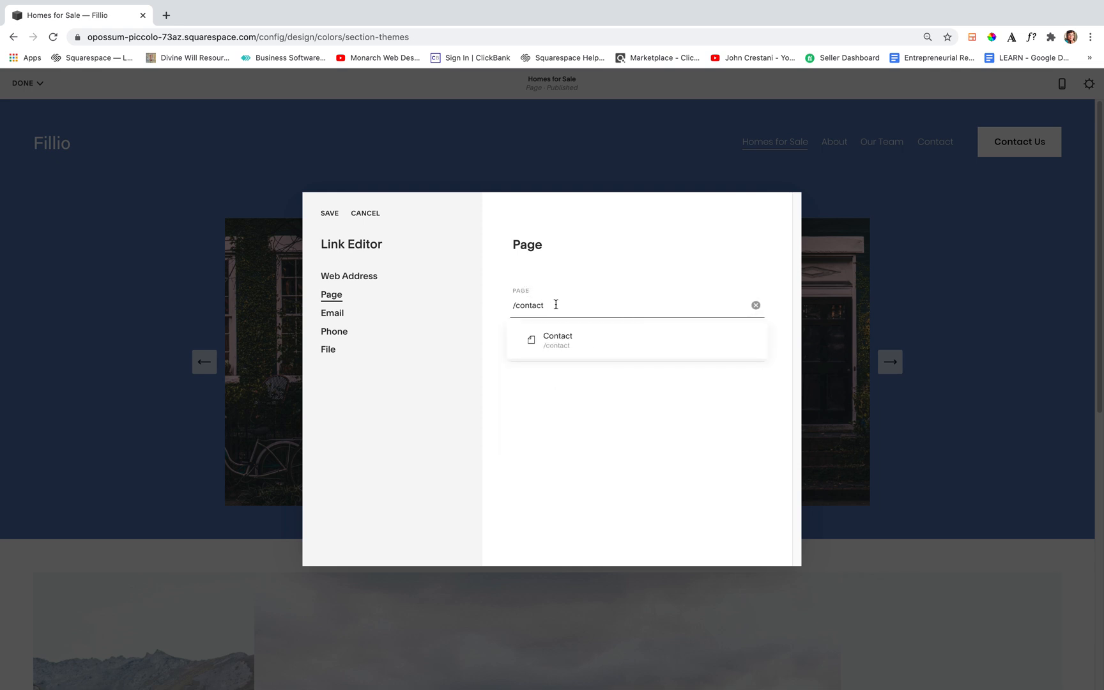
left_click(327, 214)
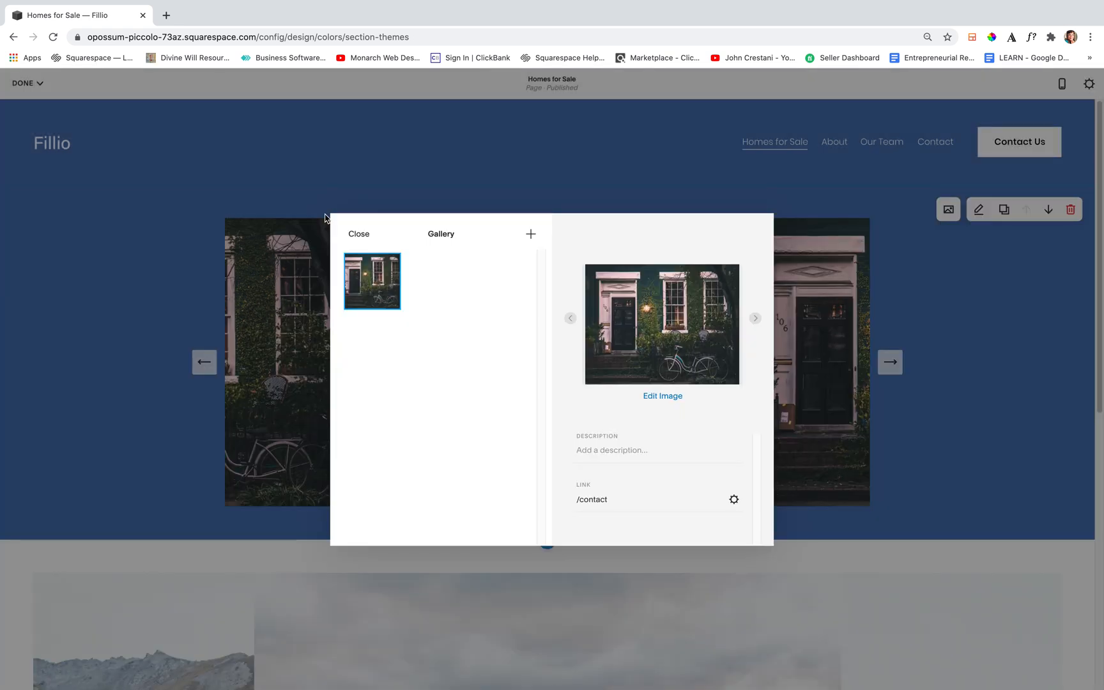
left_click(438, 329)
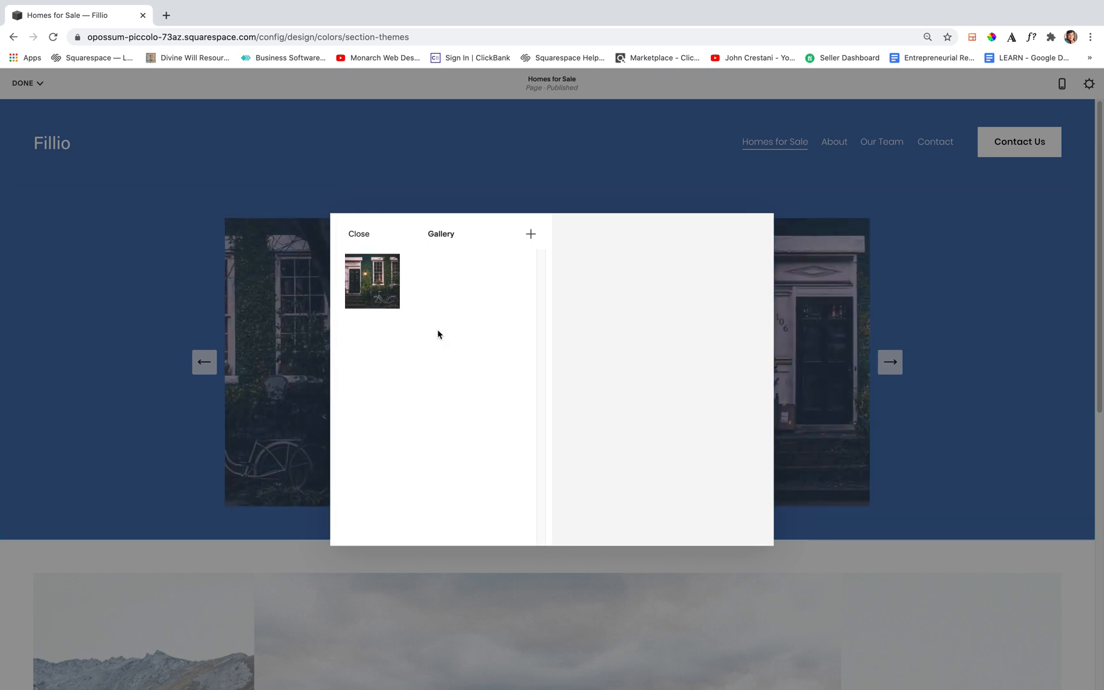
Upload 2.jpg from the Desktop folder to the upper gallery
left_click(530, 233)
left_click(525, 283)
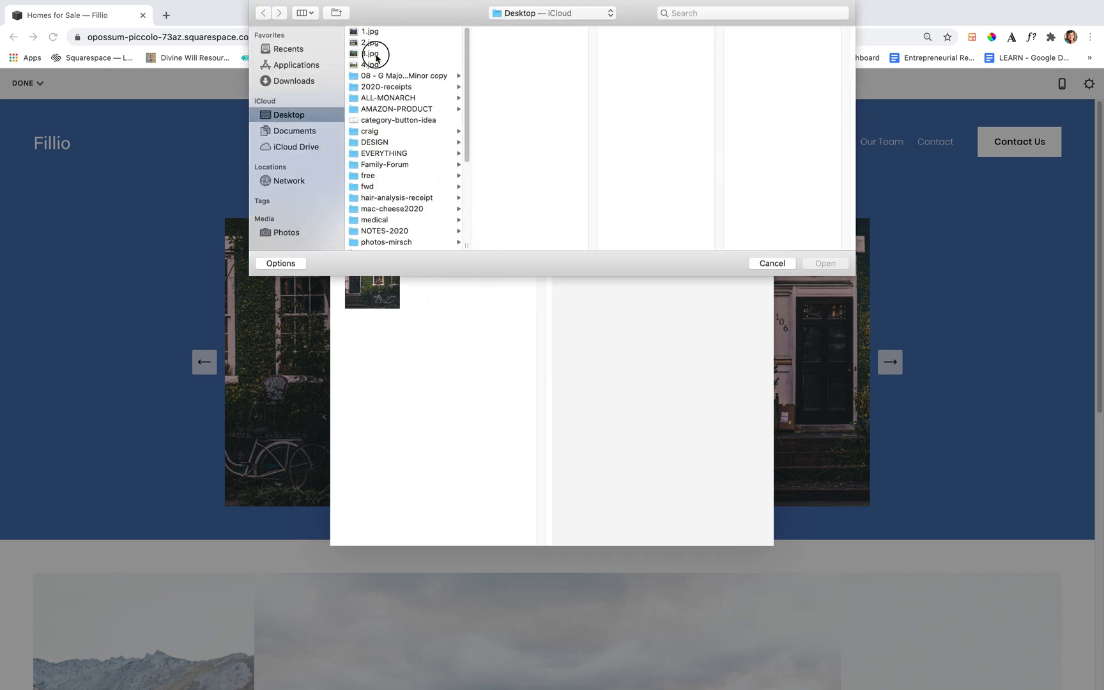
left_click(374, 55)
left_click(375, 44)
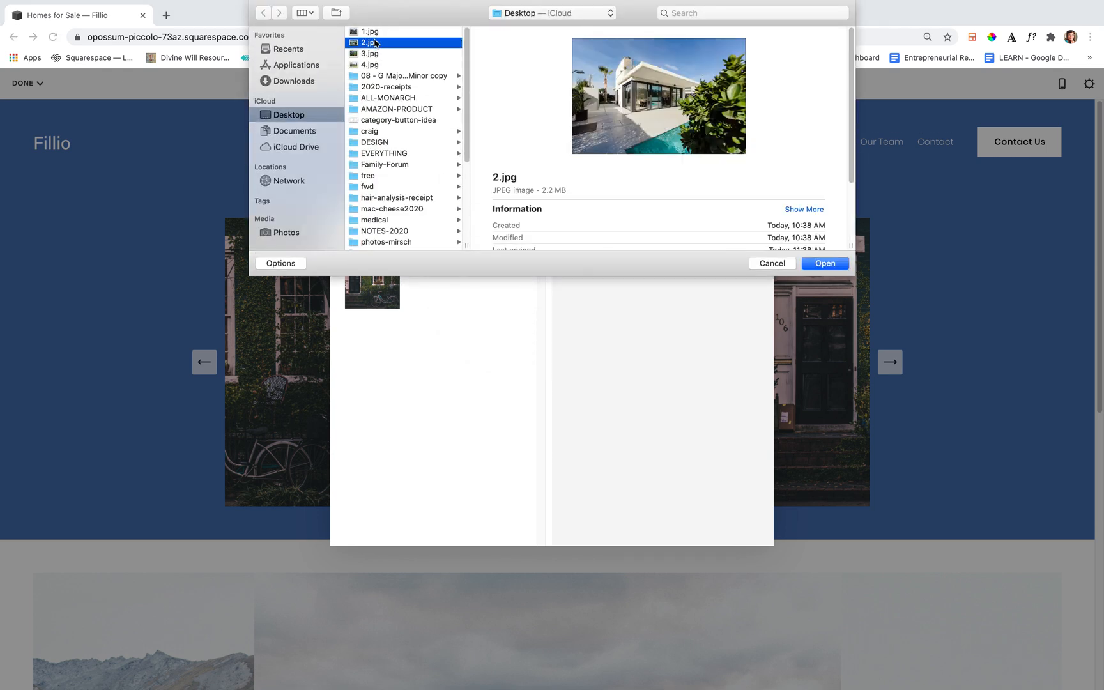
left_click(823, 265)
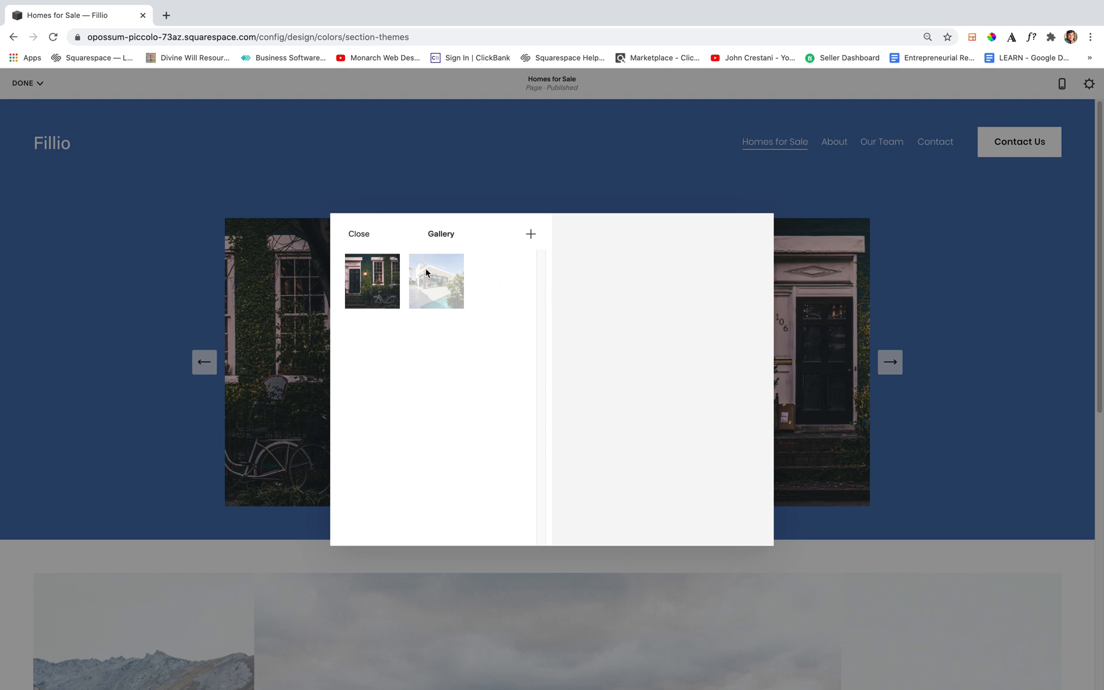
Reorder the upper gallery so the white pool house comes before the ivy-covered house, and close the gallery's image manager
left_click(374, 281)
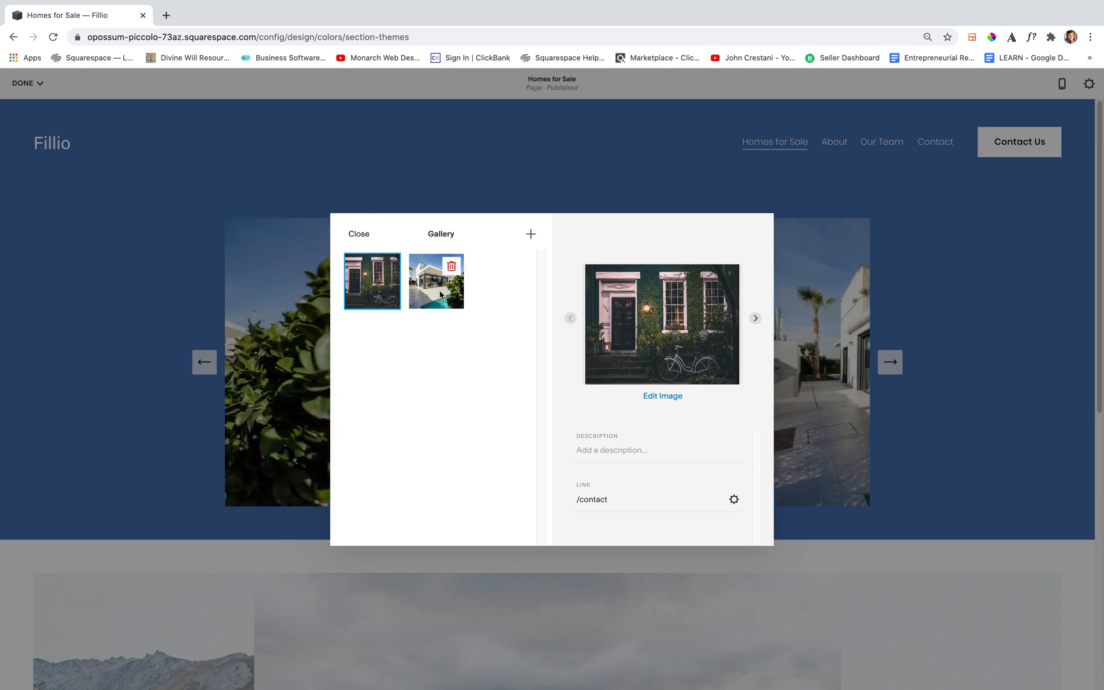
left_click(440, 297)
left_click_drag(439, 297, 373, 297)
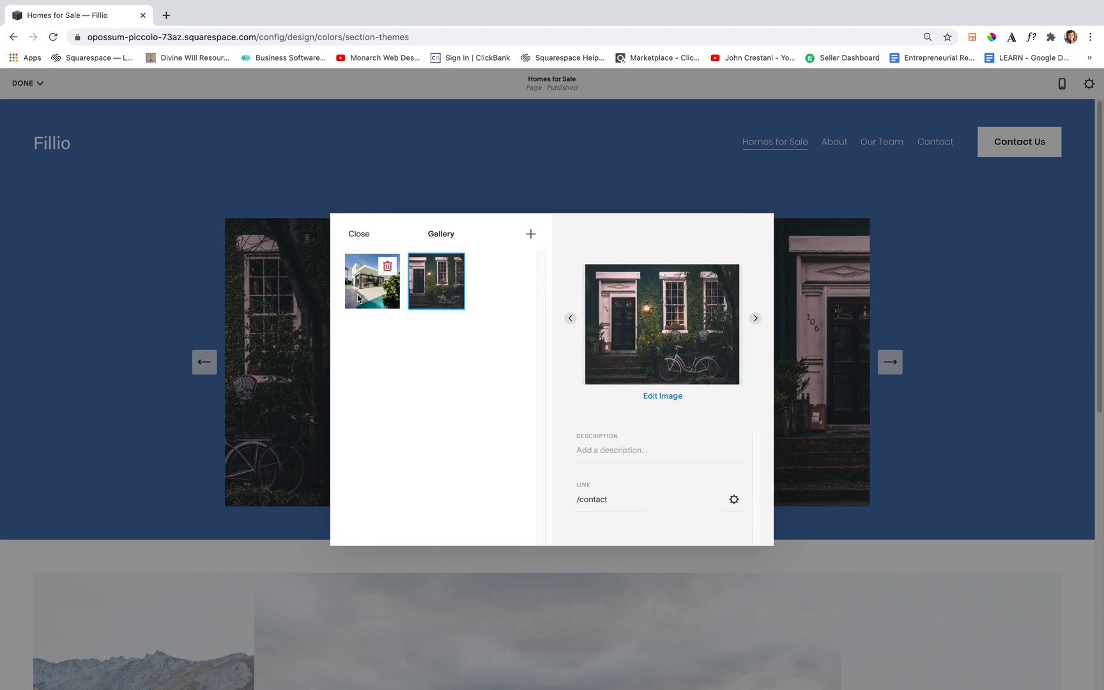
left_click(359, 234)
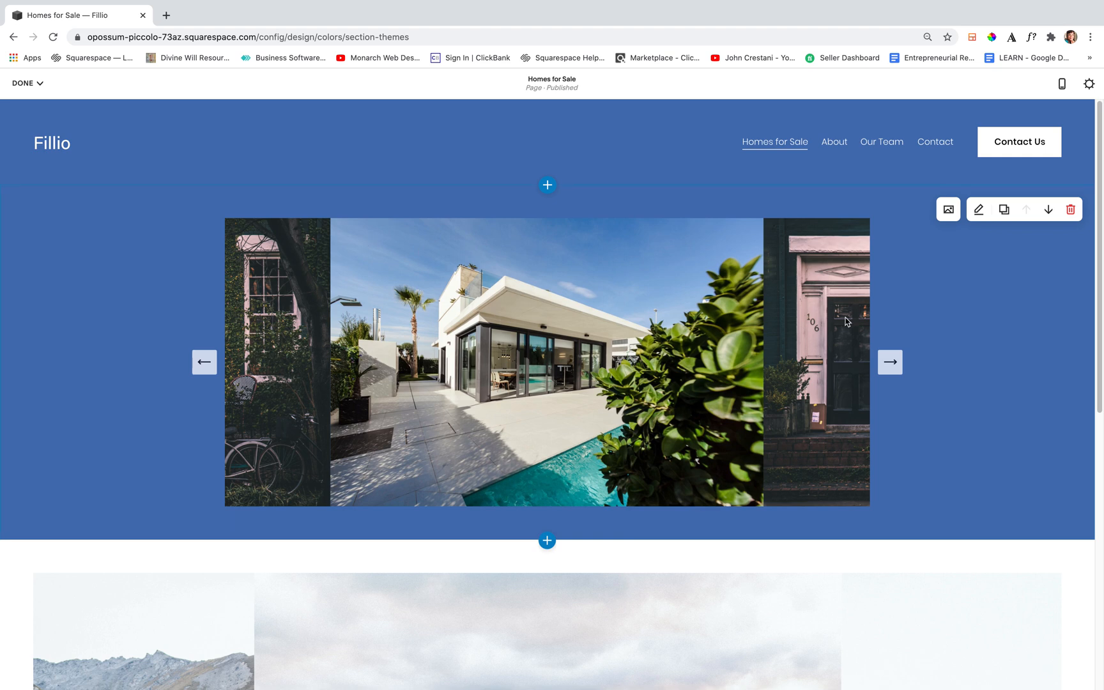